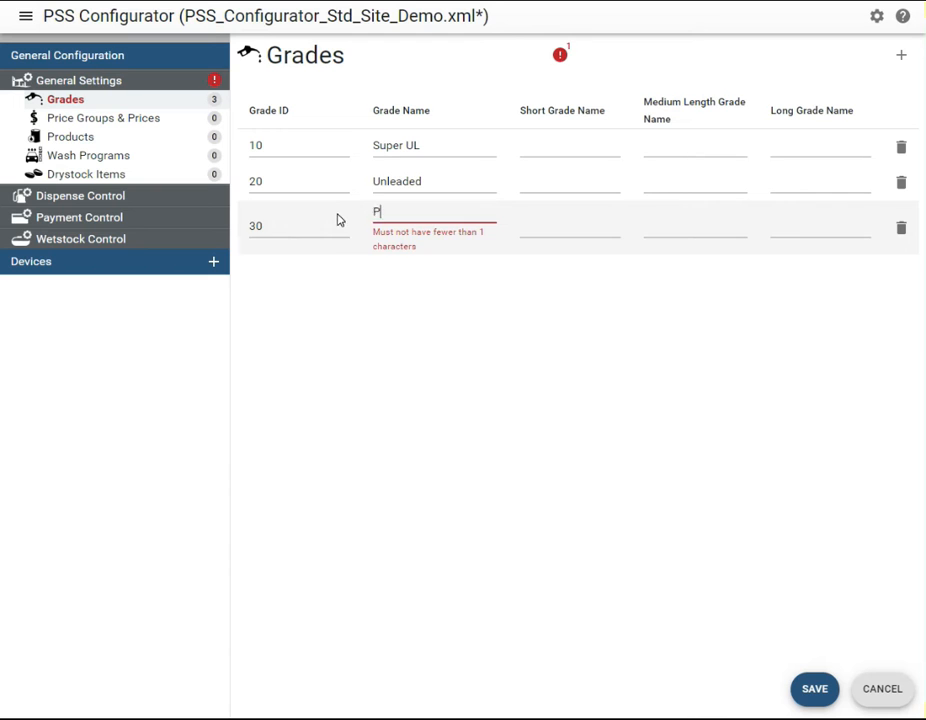
# Complete the name of grade 30 as Premium UL, add grade 40 named Diesel, and save the grades
pyautogui.write('m UL')
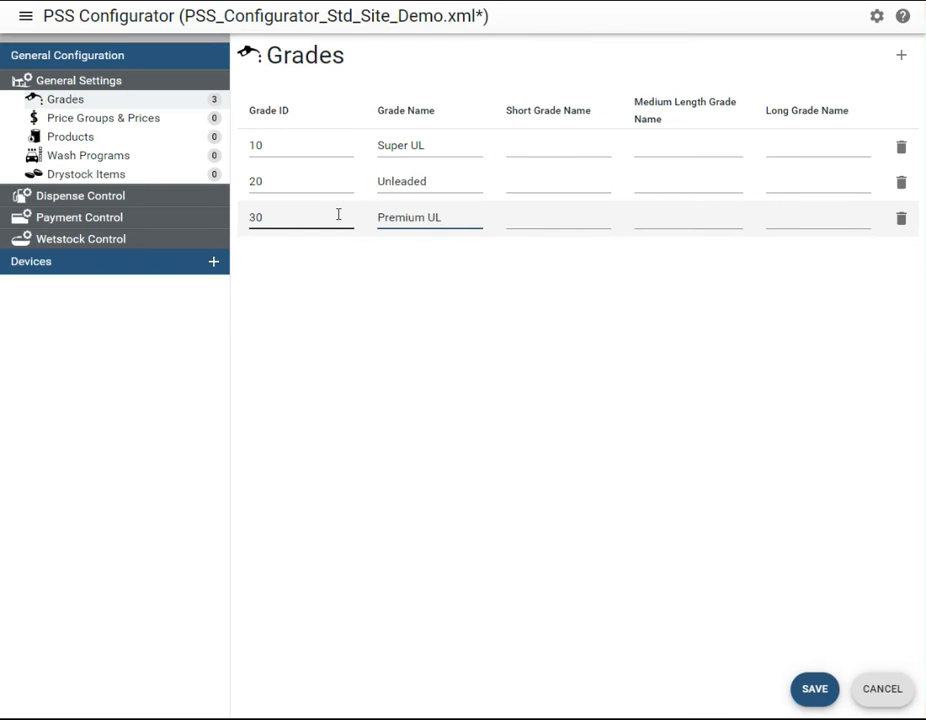
pyautogui.click(901, 55)
pyautogui.click(309, 255)
pyautogui.write('40')
pyautogui.press('Tab')
pyautogui.write('Die')
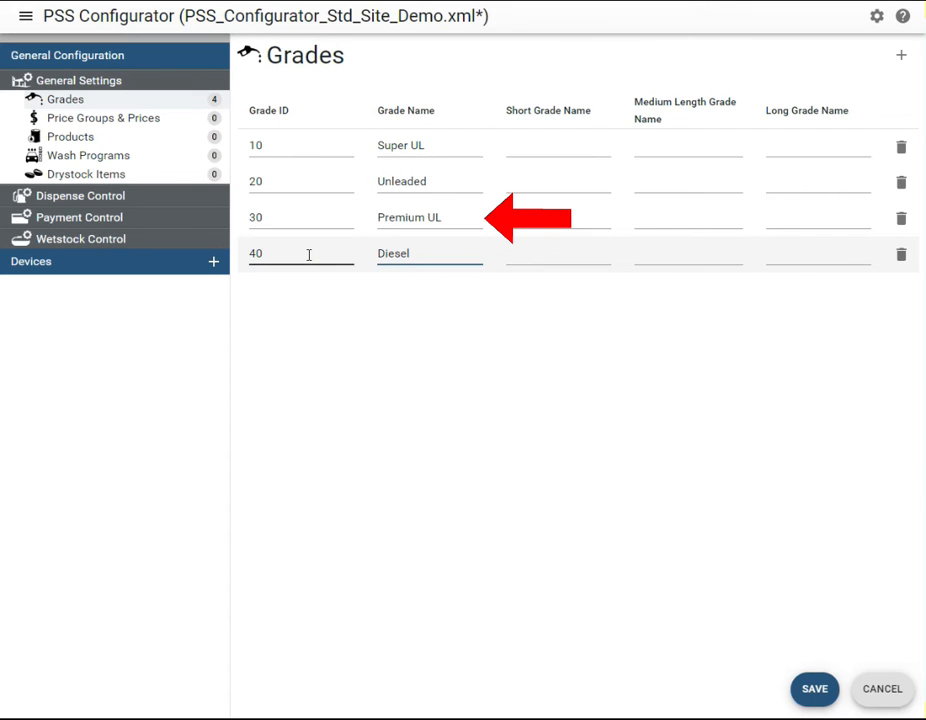
pyautogui.click(812, 687)
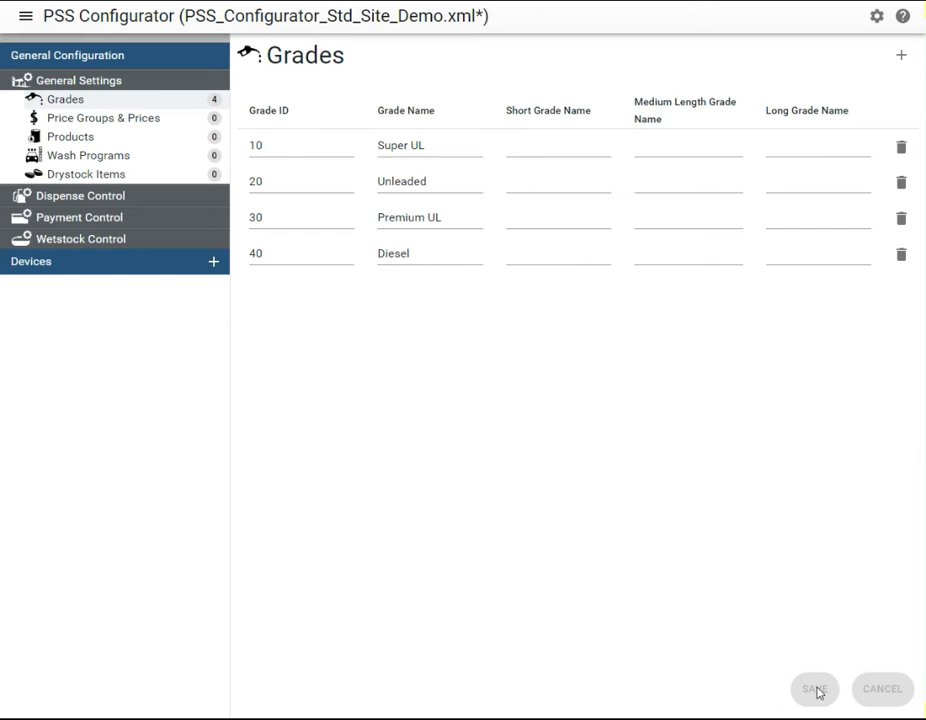
# Add a new price group with Price Group ID 1
pyautogui.click(117, 119)
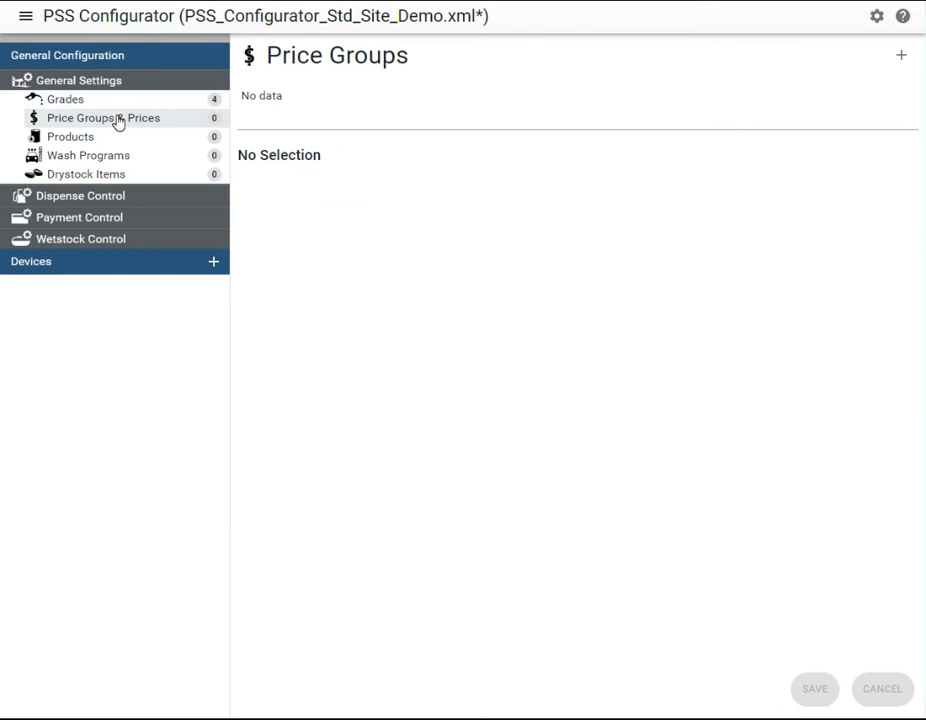
pyautogui.click(901, 56)
pyautogui.click(327, 149)
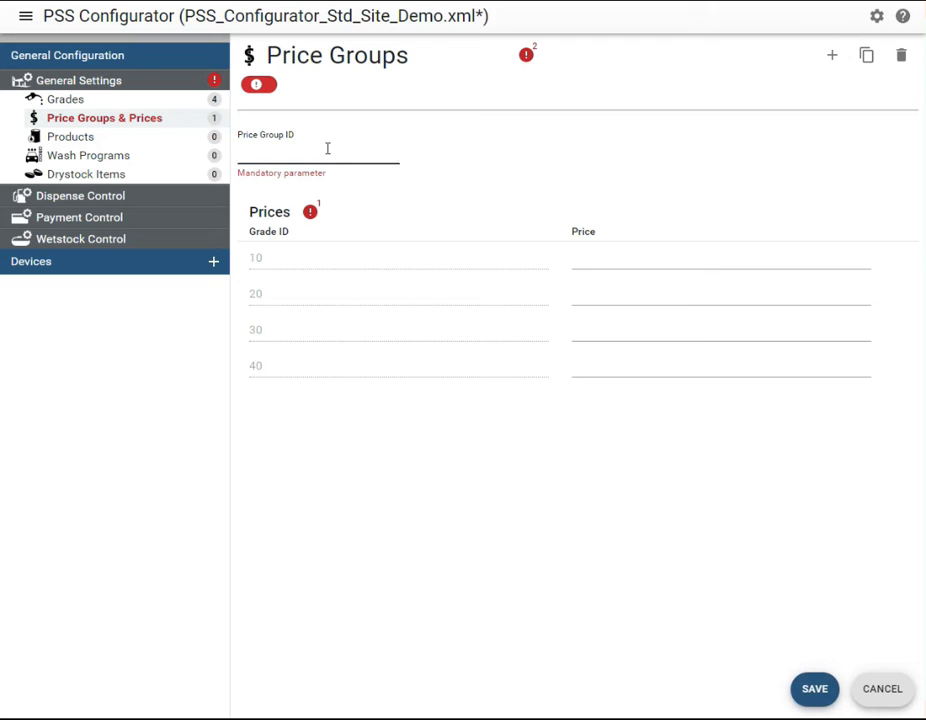
# Set the prices in price group 1 to 0910, 0920, 0930 and 0940 for grades 10, 20, 30 and 40, and save them
pyautogui.click(590, 234)
pyautogui.write('0910')
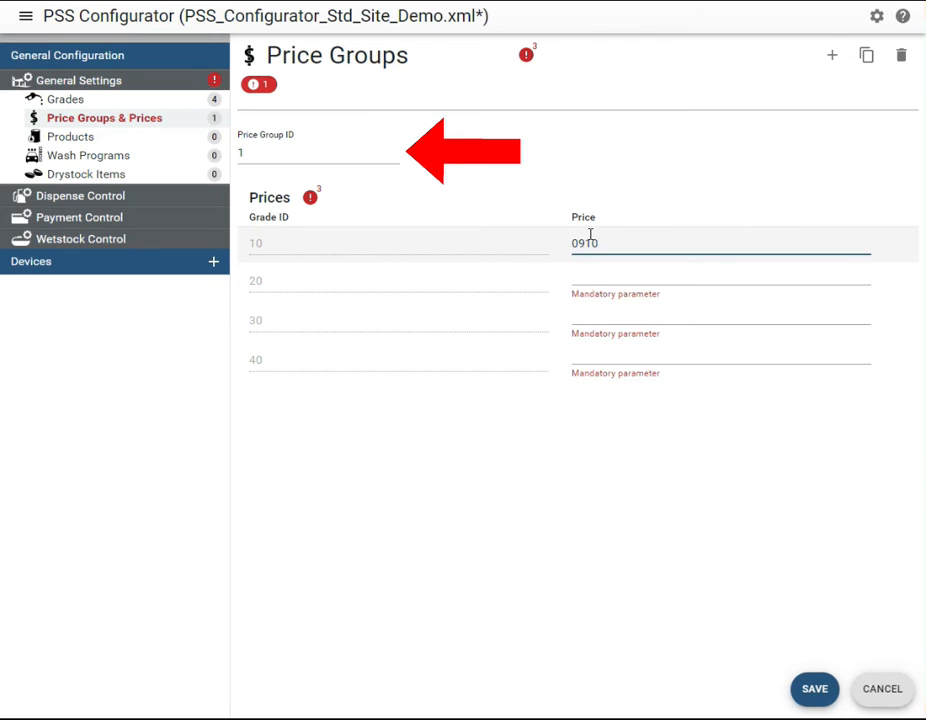
pyautogui.click(590, 268)
pyautogui.write('0920')
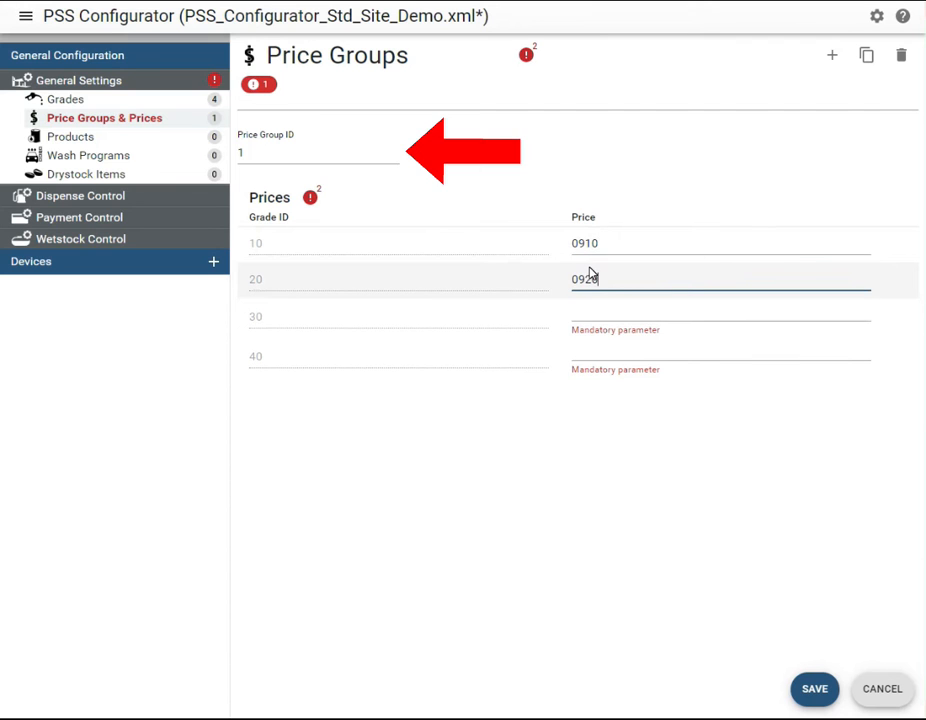
pyautogui.click(596, 305)
pyautogui.write('0930')
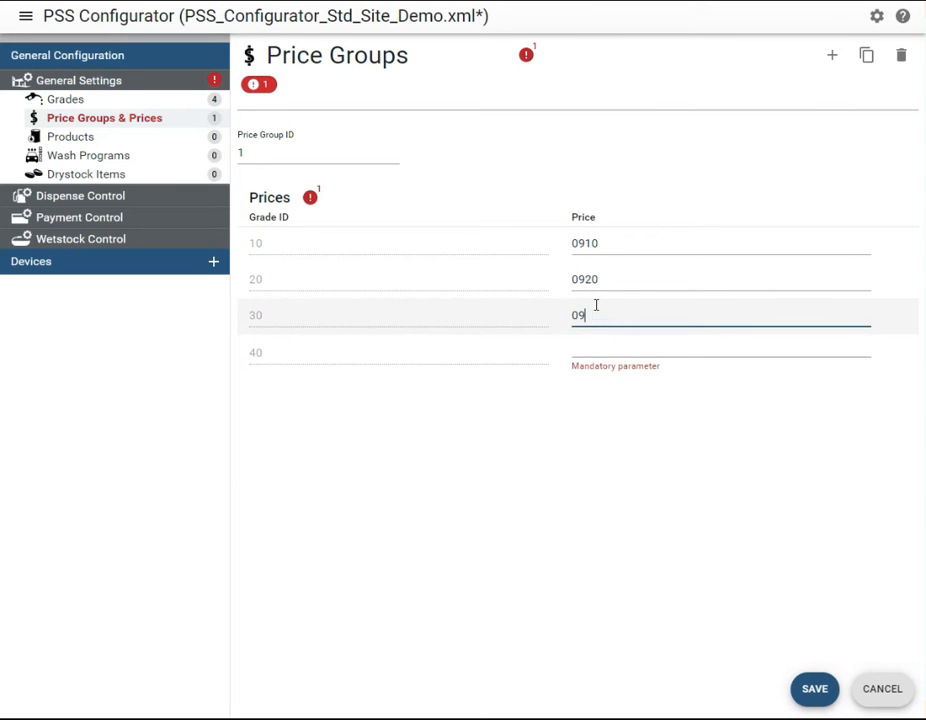
pyautogui.click(617, 340)
pyautogui.write('09')
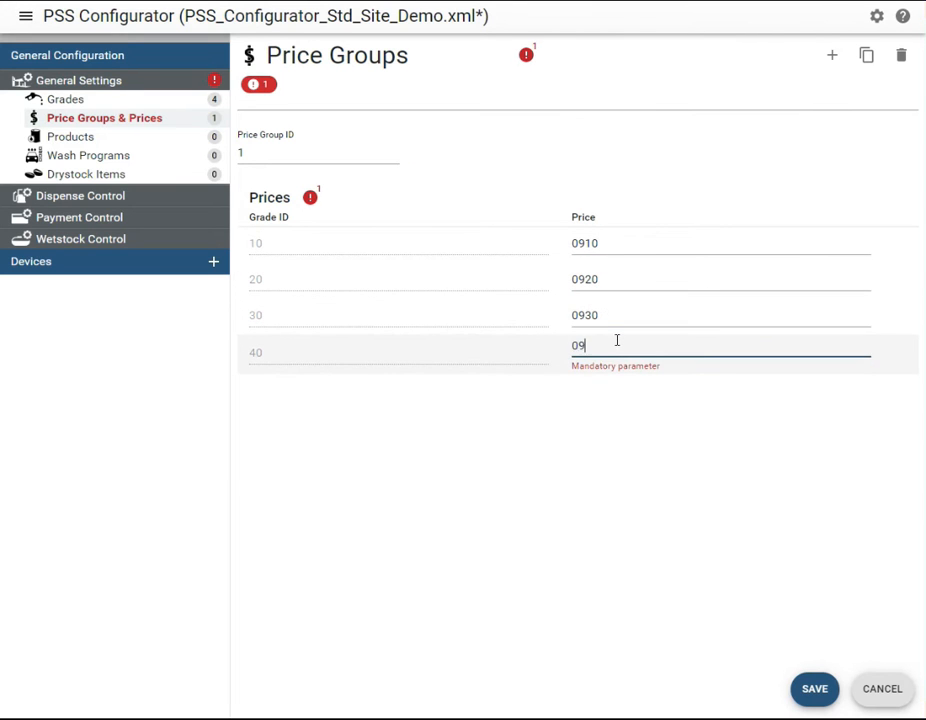
pyautogui.write('40')
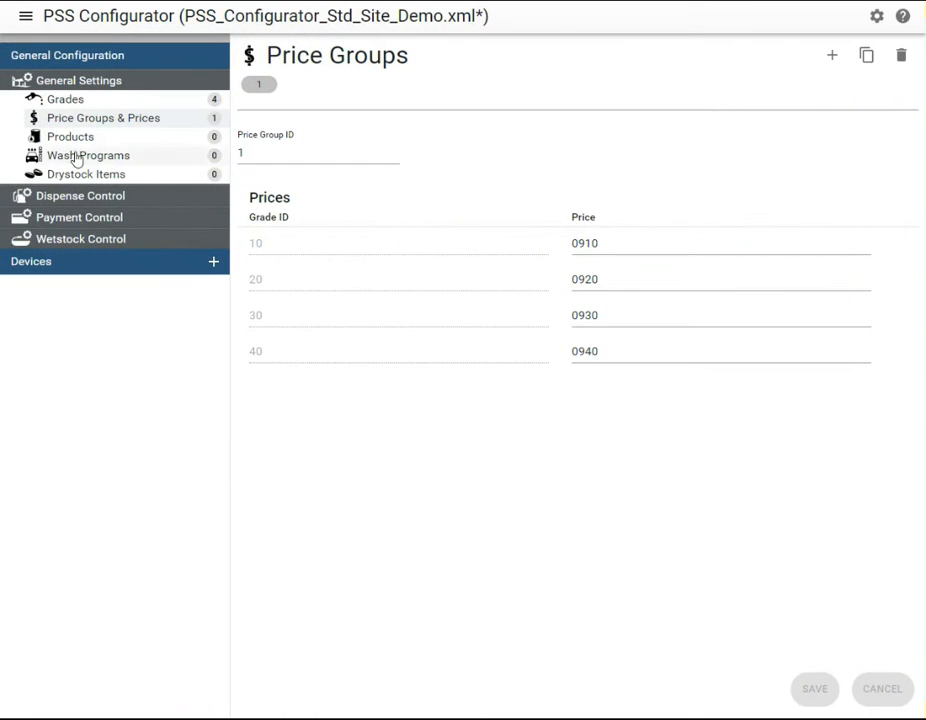
# Add a product with Product ID 1 and the name Super
pyautogui.click(72, 139)
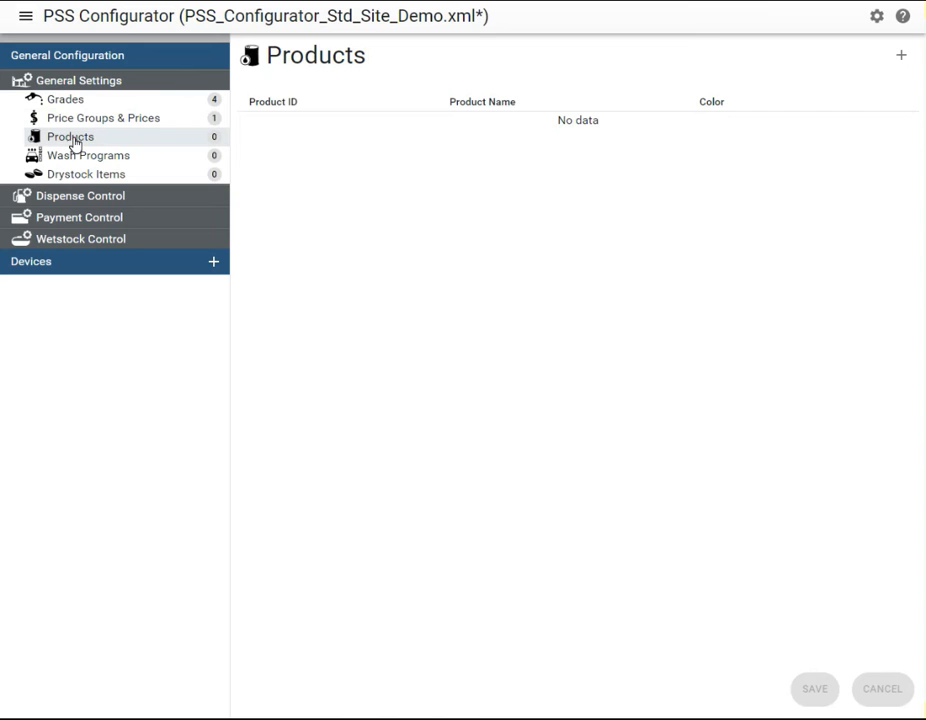
pyautogui.click(901, 56)
pyautogui.click(393, 120)
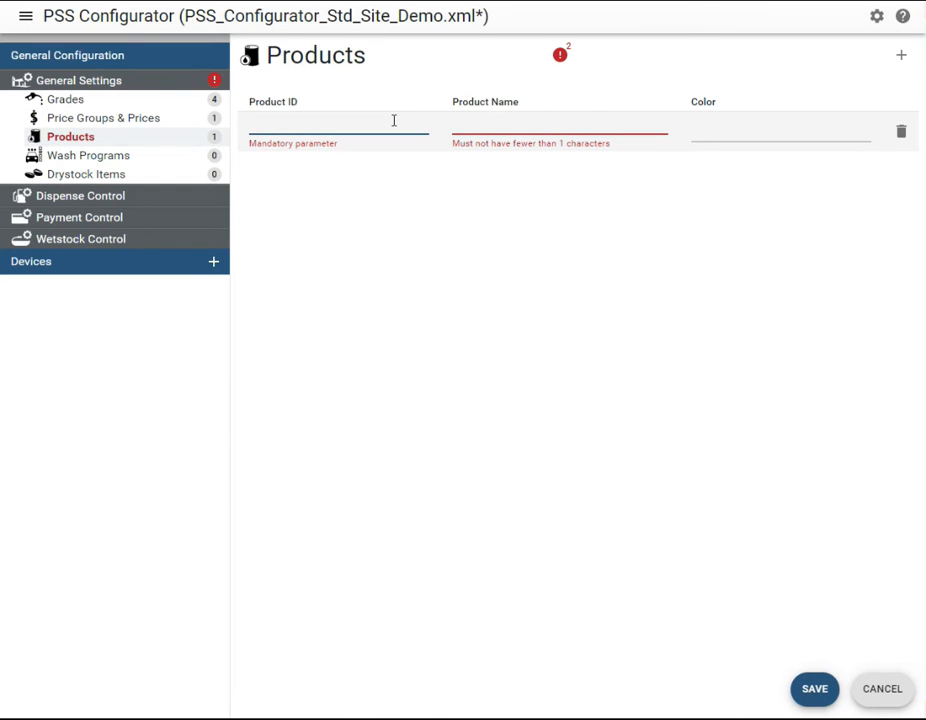
pyautogui.write('S')
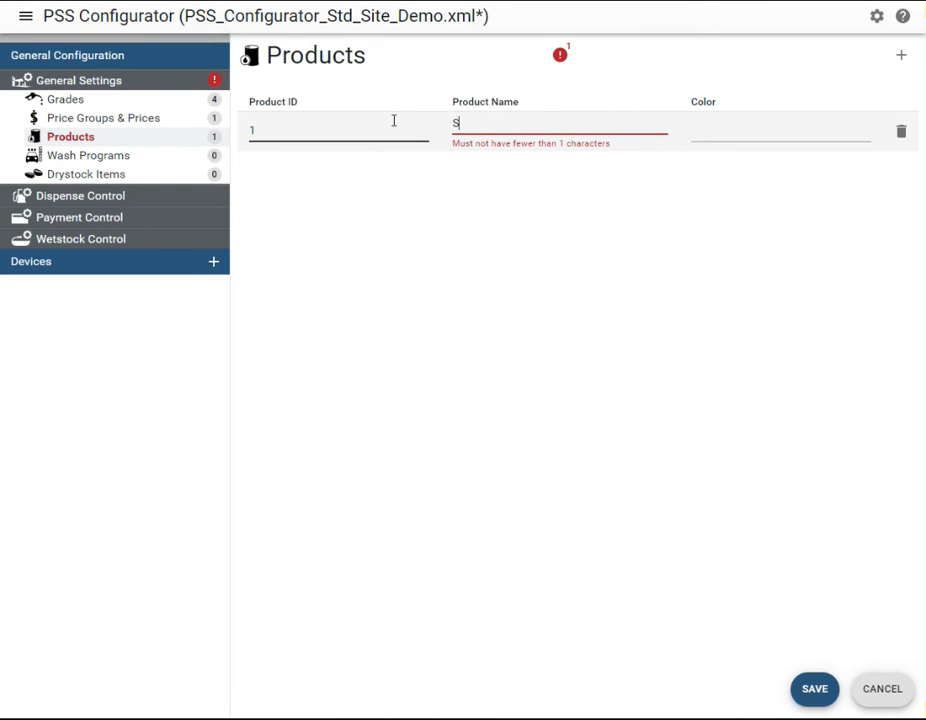
pyautogui.write('uper')
# Add a second product with Product ID 2 and the name Unleaded
pyautogui.click(899, 56)
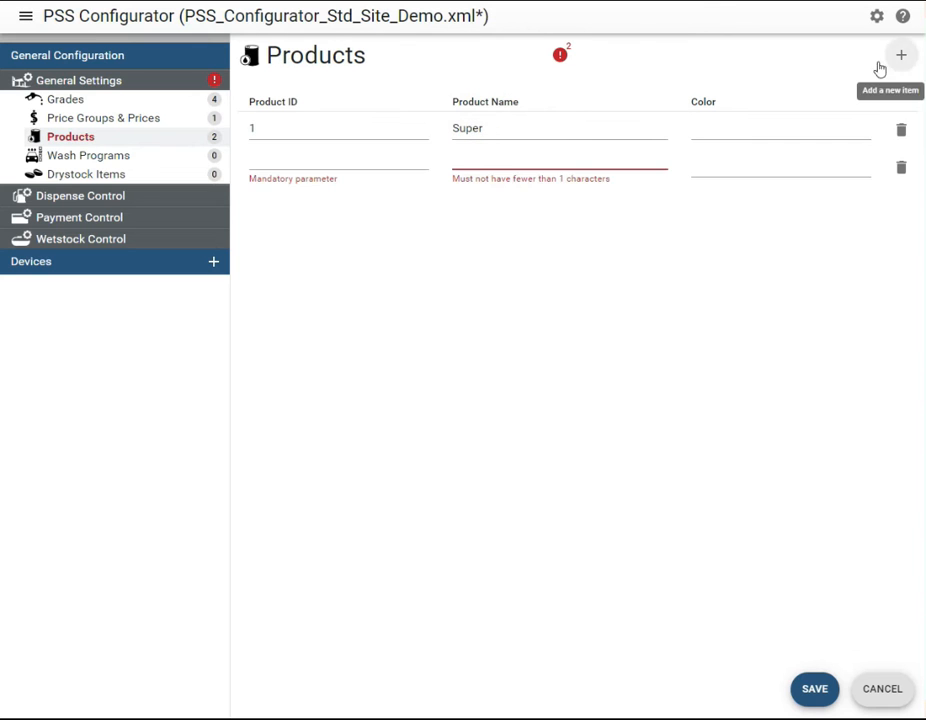
pyautogui.click(408, 152)
pyautogui.write('2')
pyautogui.click(489, 157)
pyautogui.write('Unlead')
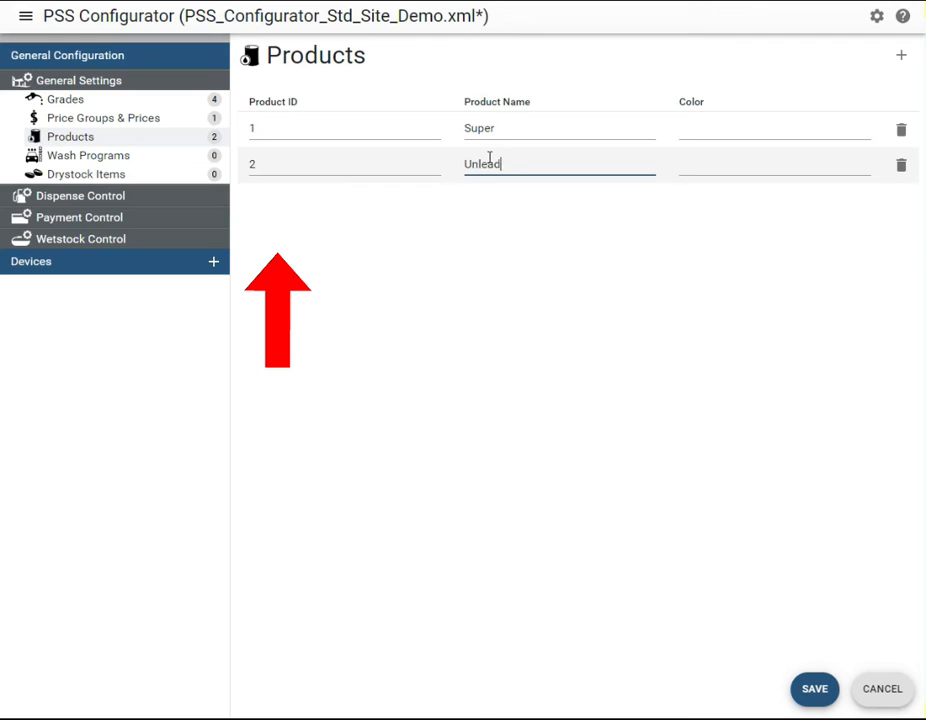
pyautogui.write('ed')
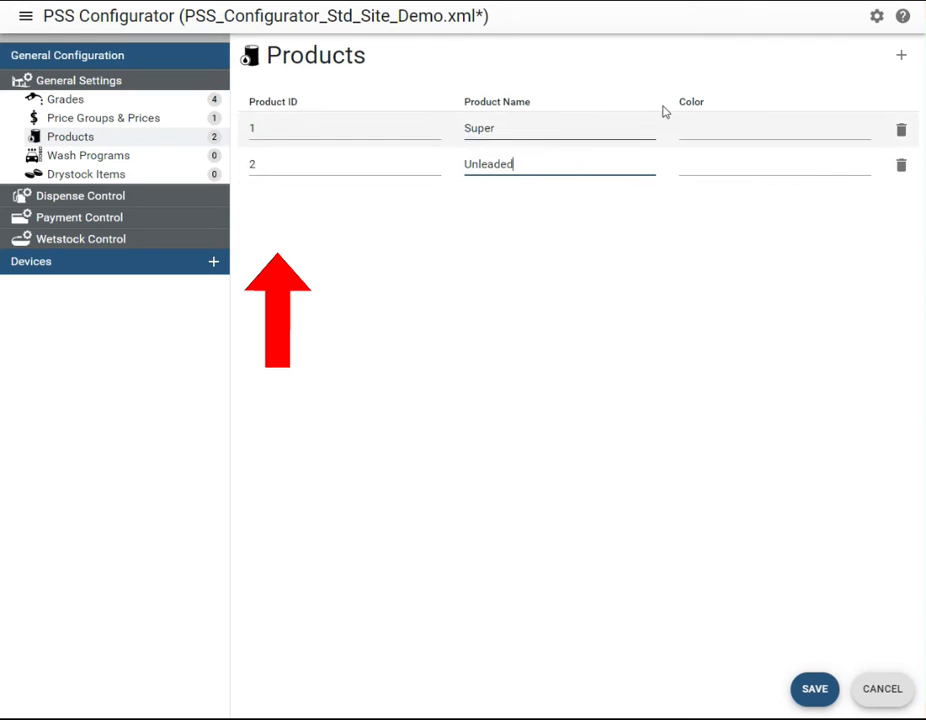
# Add a third product with Product ID 3 and the name Diesel, and save the product list
pyautogui.click(899, 56)
pyautogui.click(392, 195)
pyautogui.write('3')
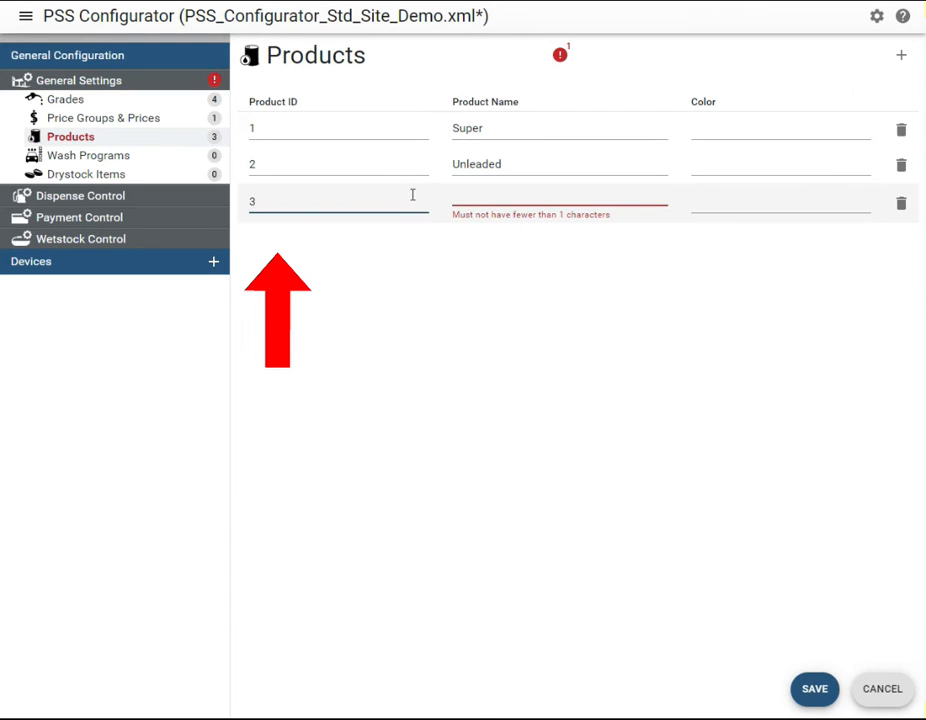
pyautogui.click(477, 193)
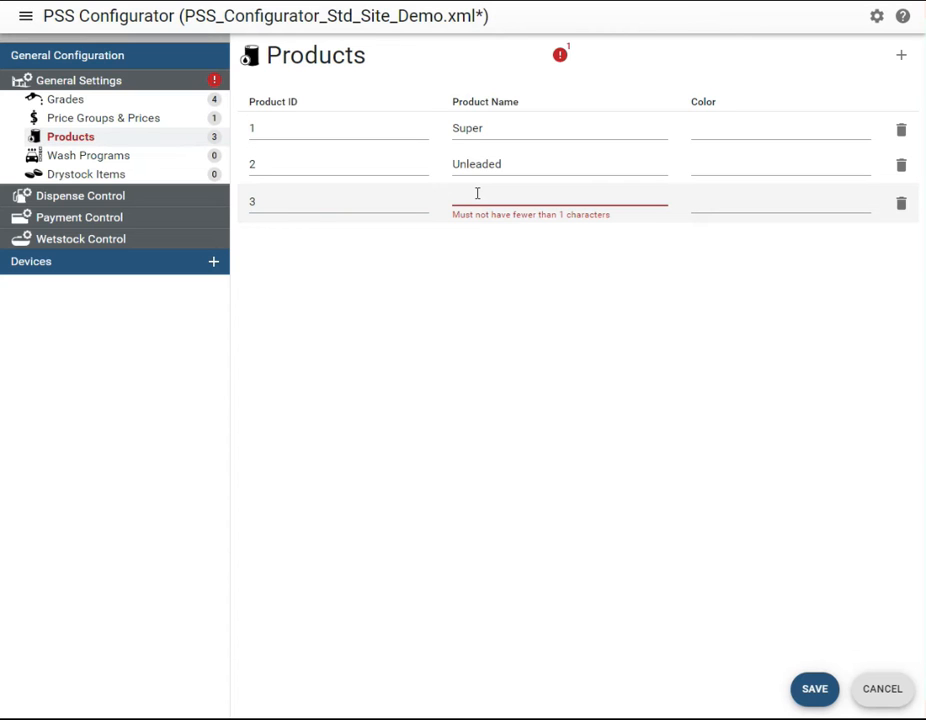
pyautogui.write('Diesel')
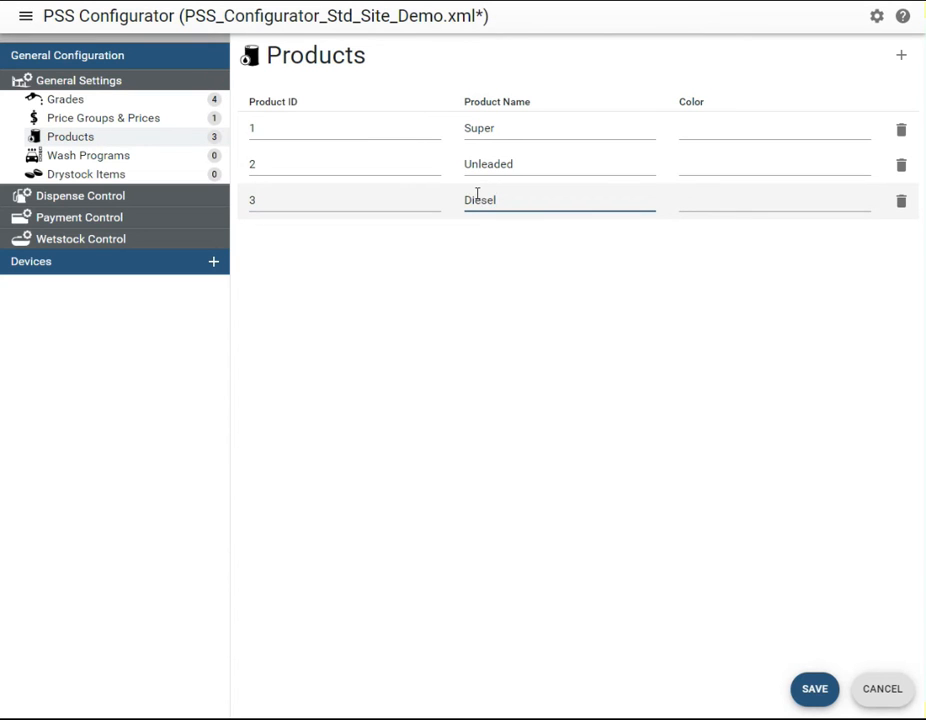
pyautogui.click(815, 690)
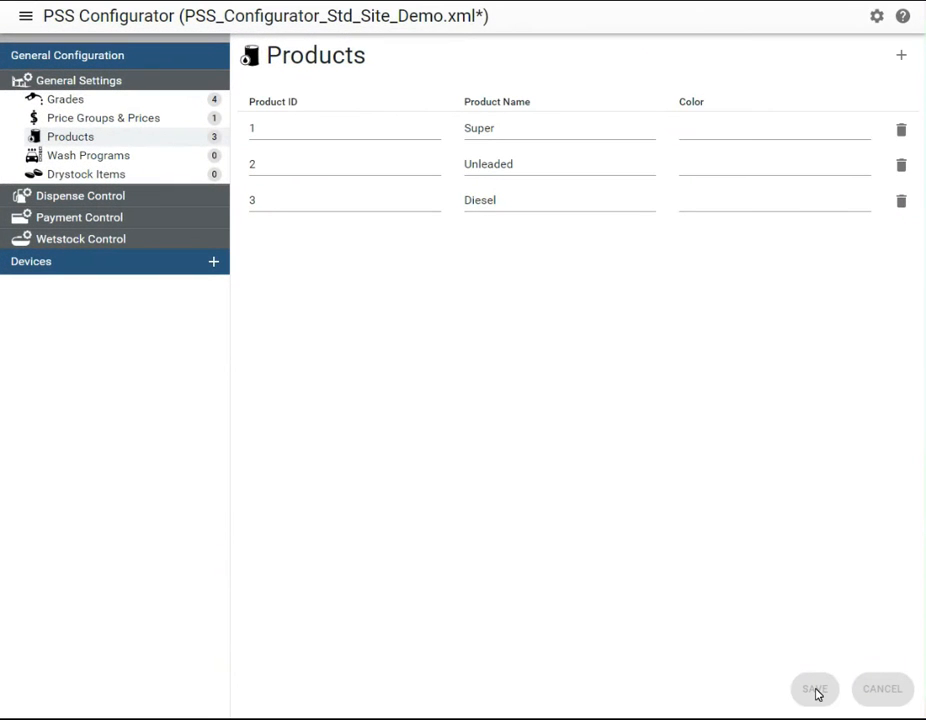
# Add a tank device with Tank ID 1, product 1 : Super and tank type Product Tank
pyautogui.click(213, 262)
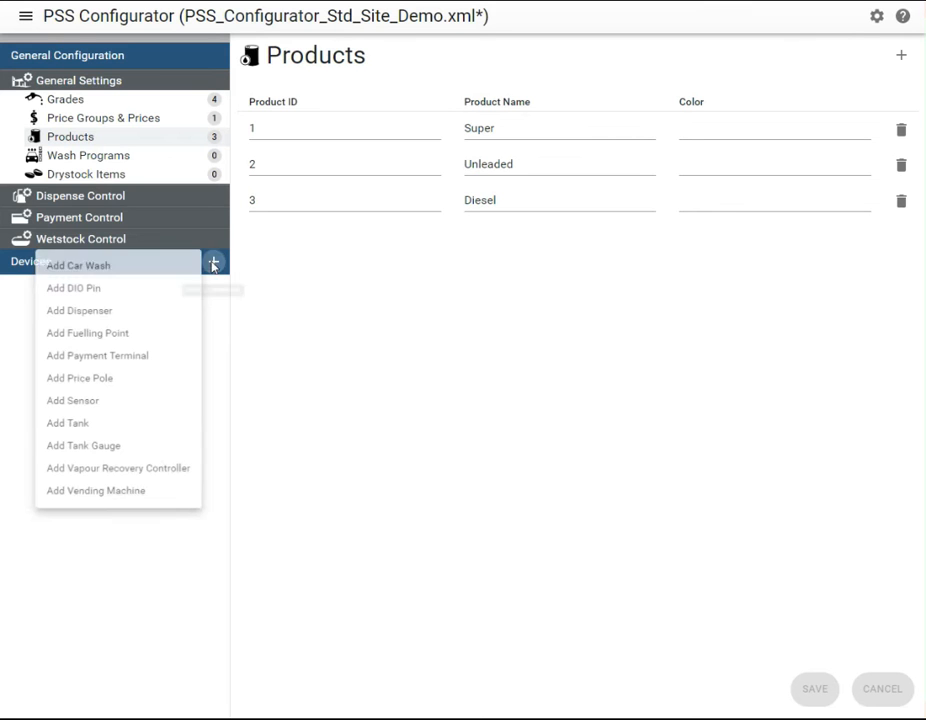
pyautogui.click(122, 430)
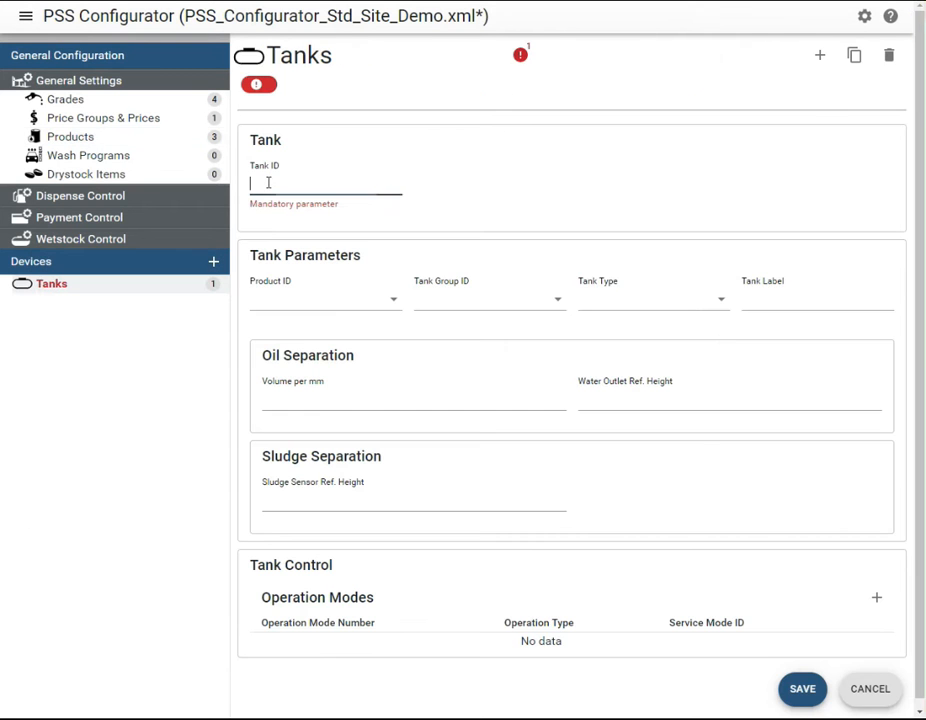
pyautogui.write('1')
pyautogui.click(277, 290)
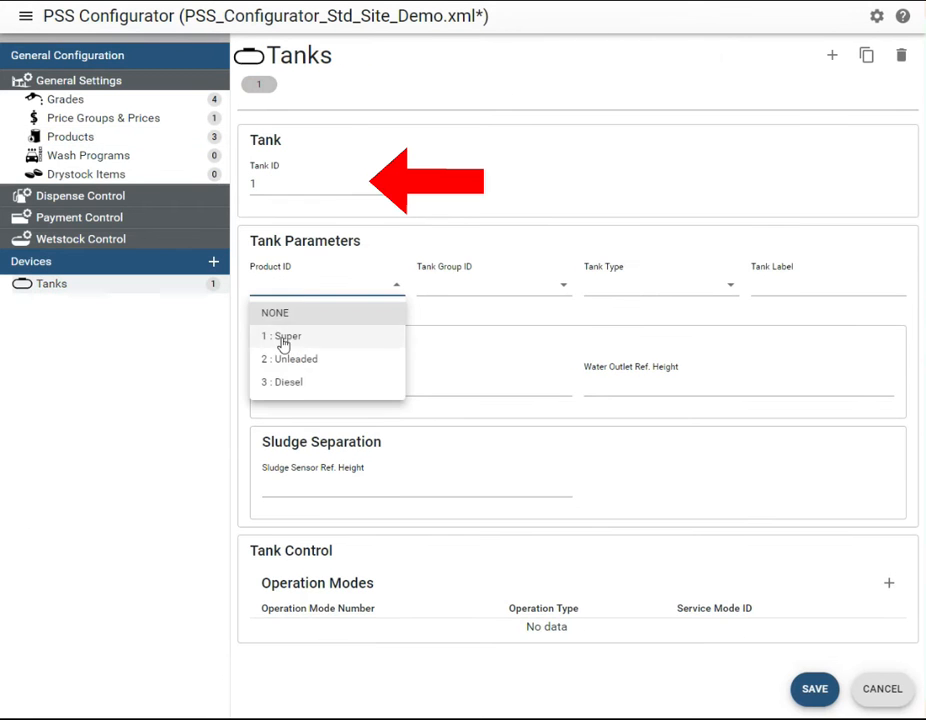
pyautogui.click(285, 345)
pyautogui.click(637, 288)
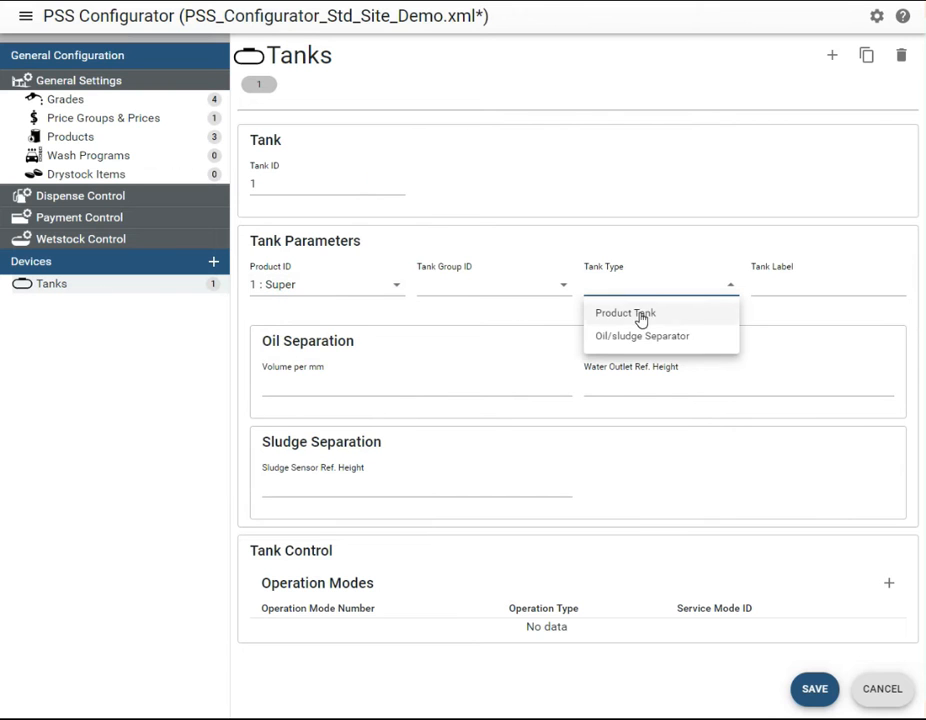
pyautogui.click(641, 319)
# Add a second tank with Tank ID 2, product 2 : Unleaded and tank type Product Tank
pyautogui.click(820, 56)
pyautogui.click(369, 181)
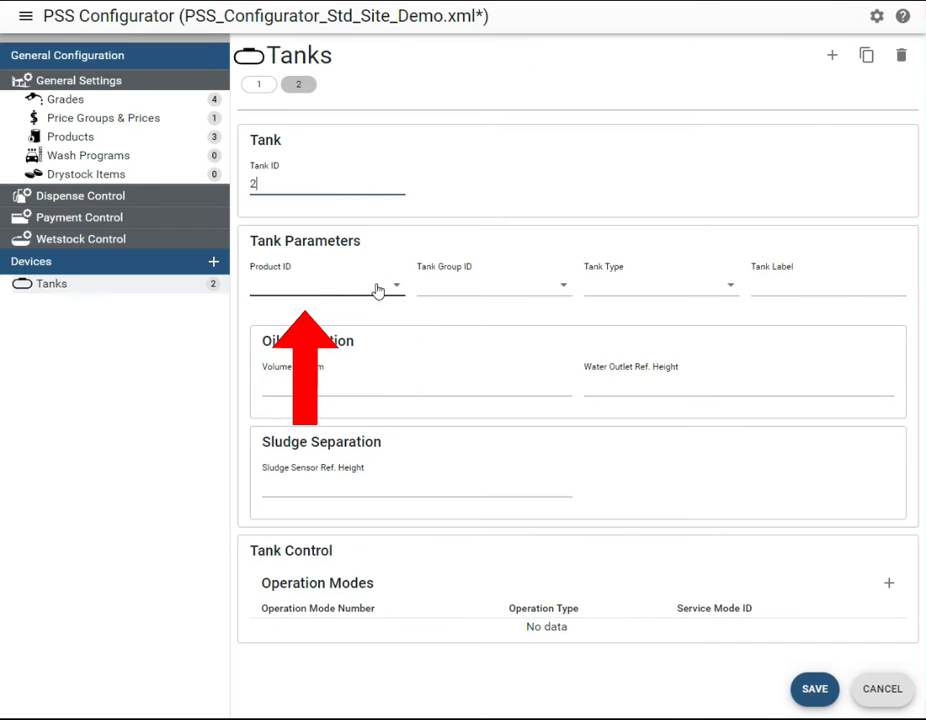
pyautogui.click(378, 289)
pyautogui.click(368, 359)
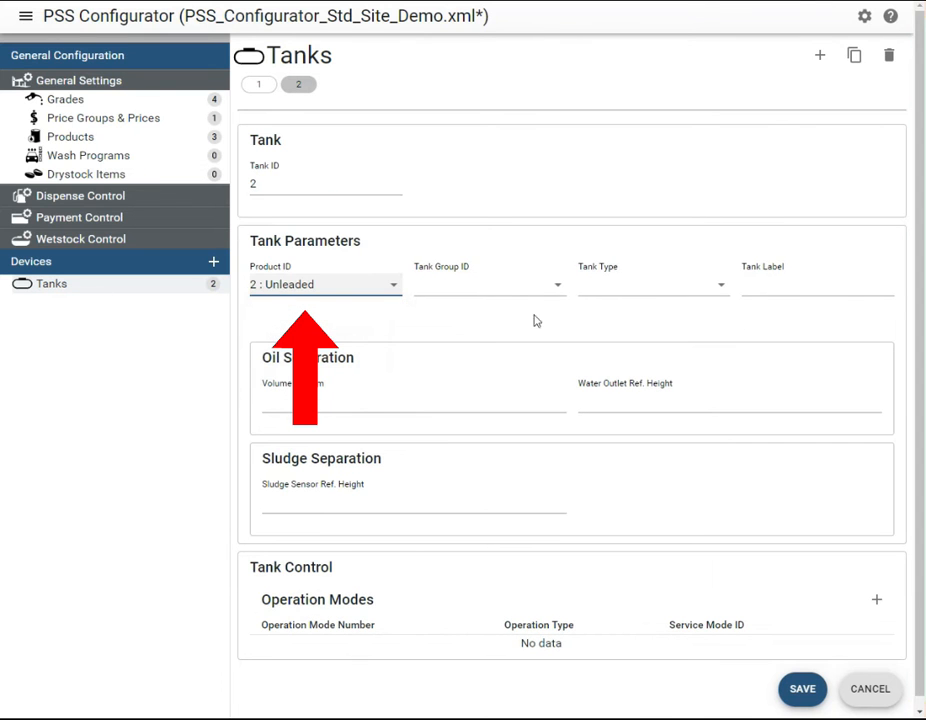
pyautogui.click(634, 293)
pyautogui.click(634, 313)
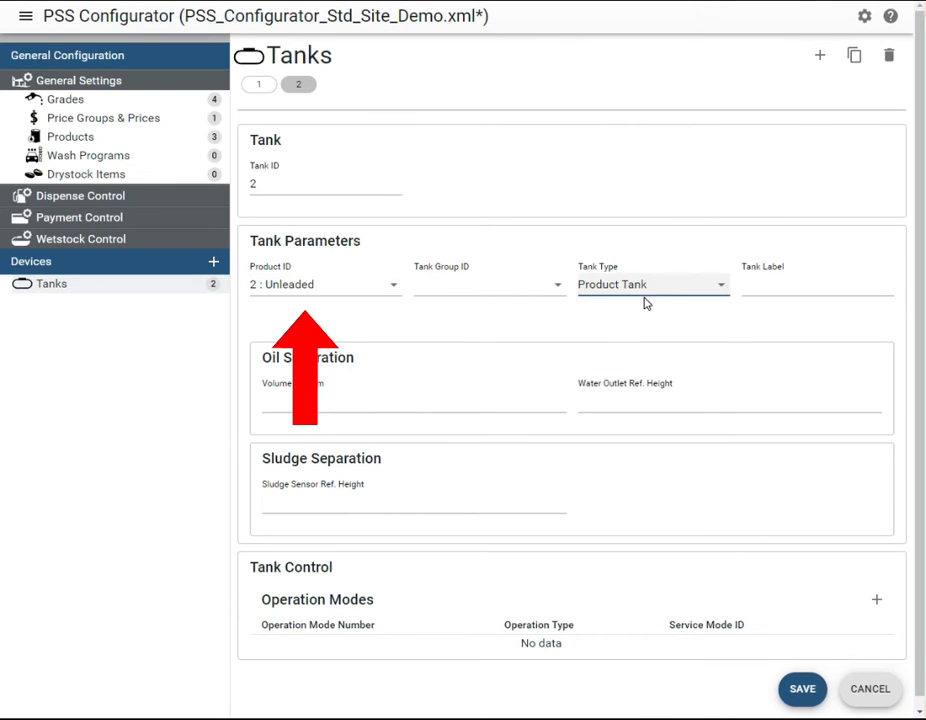
# Add a third tank with Tank ID 3, product 3 : Diesel, Tank Group ID 1 and tank type Product Tank
pyautogui.click(820, 56)
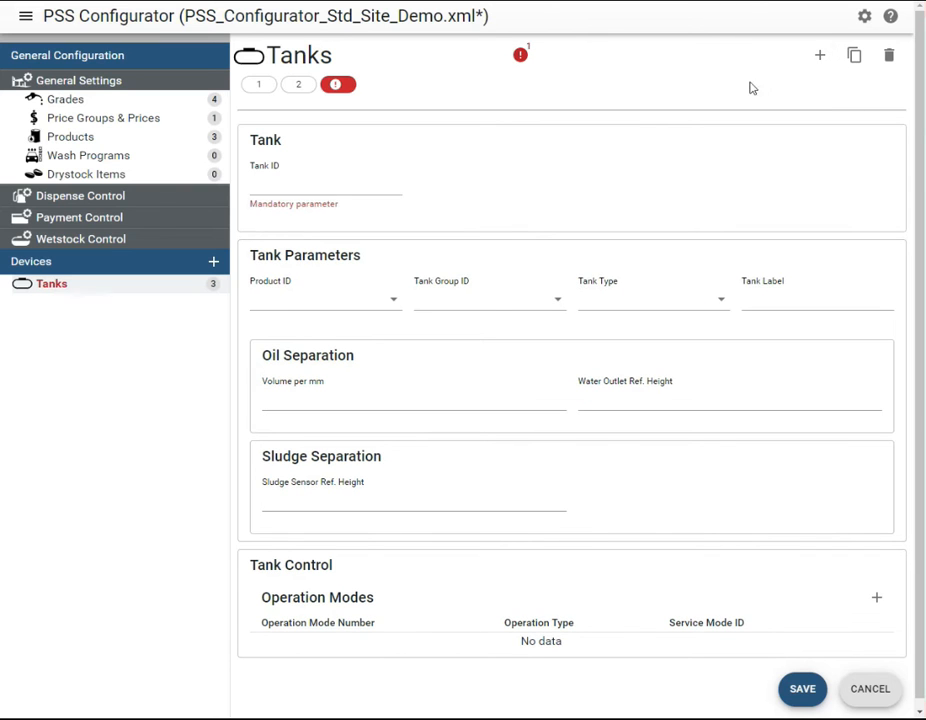
pyautogui.click(379, 184)
pyautogui.write('3')
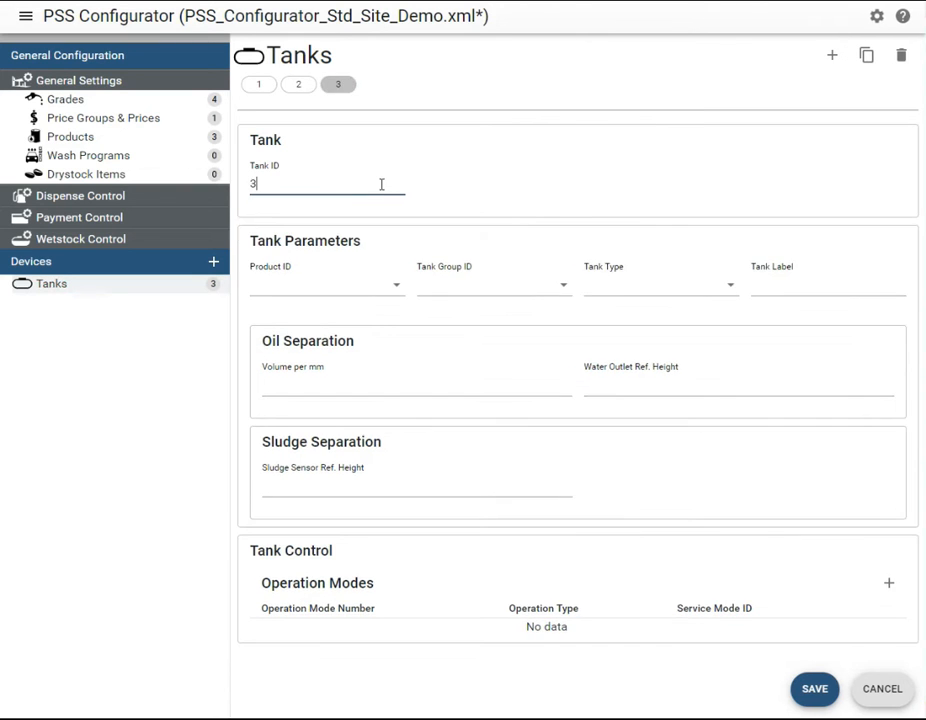
pyautogui.click(368, 287)
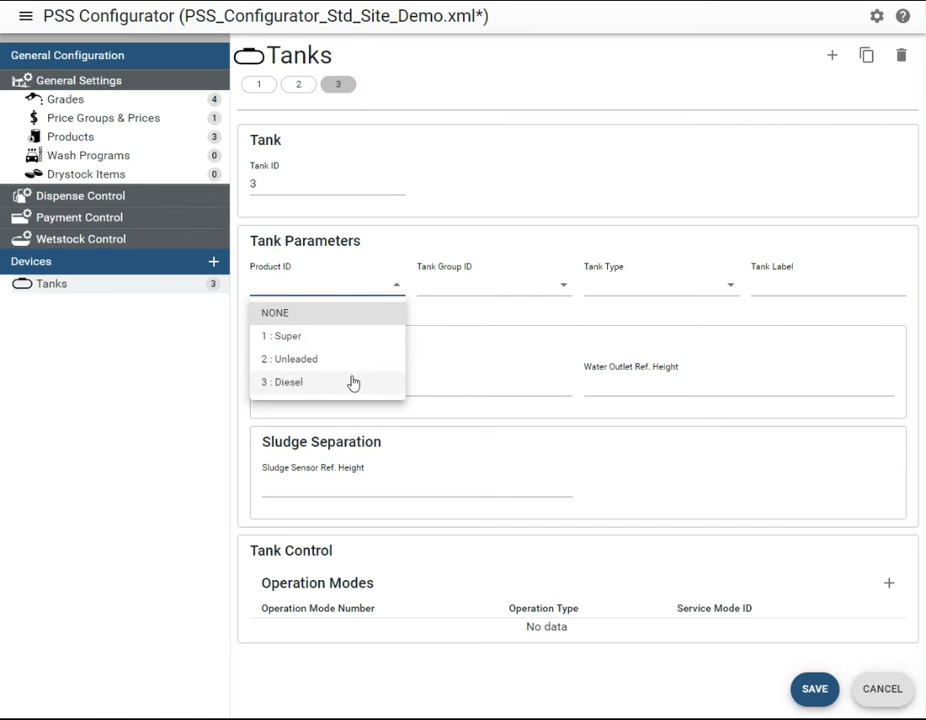
pyautogui.click(353, 385)
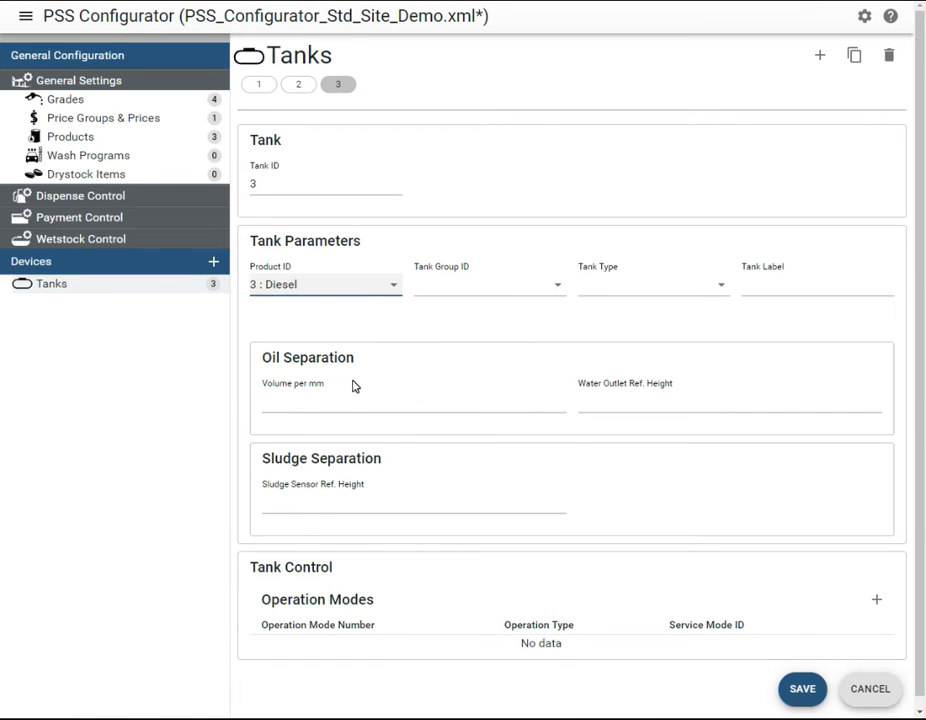
pyautogui.click(553, 288)
pyautogui.click(541, 335)
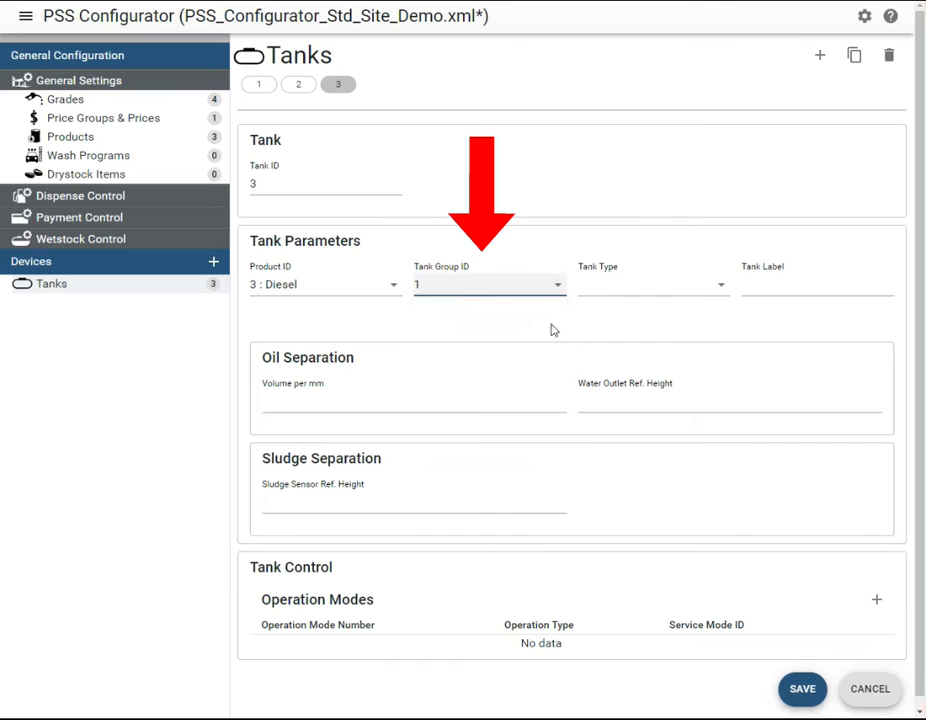
pyautogui.click(612, 290)
pyautogui.click(616, 316)
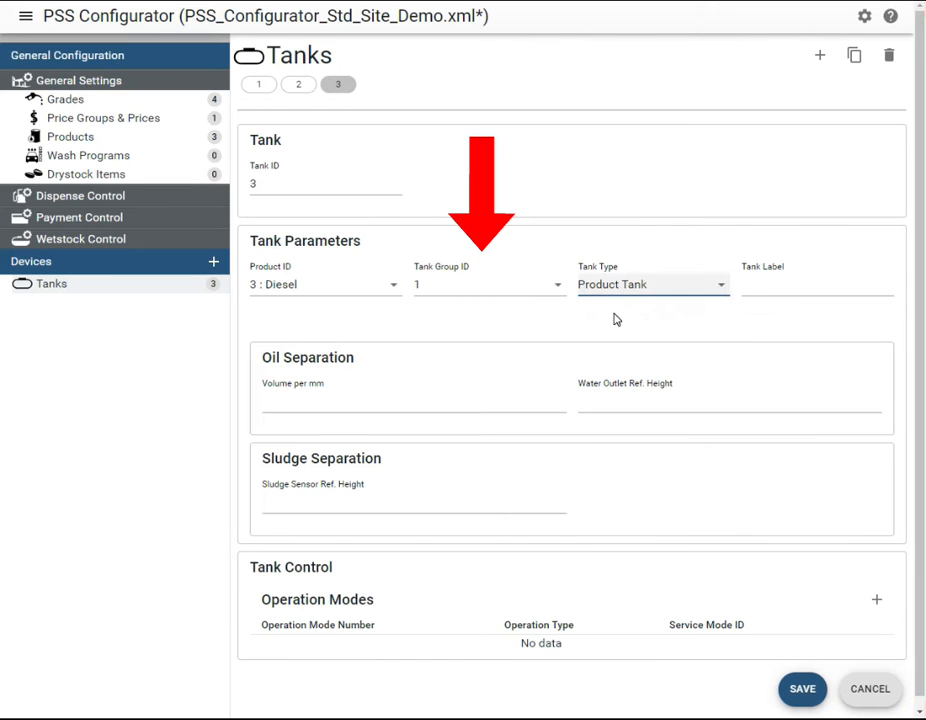
# Add a fourth tank with Tank ID 4, product 3 : Diesel, Tank Group ID 1 and tank type Product Tank
pyautogui.click(819, 55)
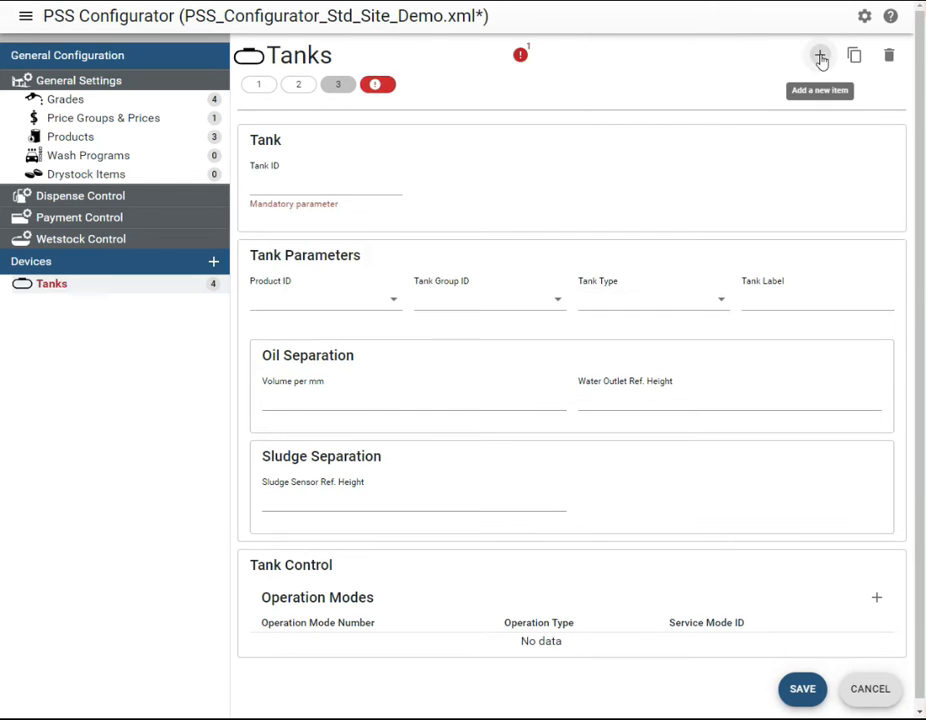
pyautogui.click(348, 176)
pyautogui.write('4')
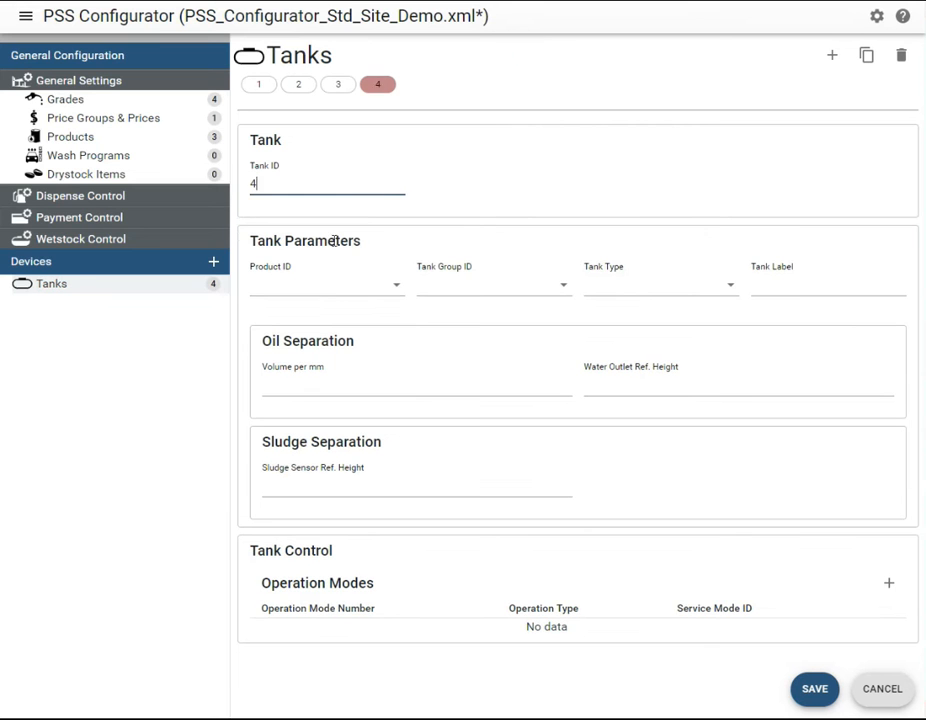
pyautogui.click(325, 287)
pyautogui.click(306, 382)
pyautogui.click(428, 289)
pyautogui.click(428, 335)
pyautogui.click(600, 288)
pyautogui.click(612, 314)
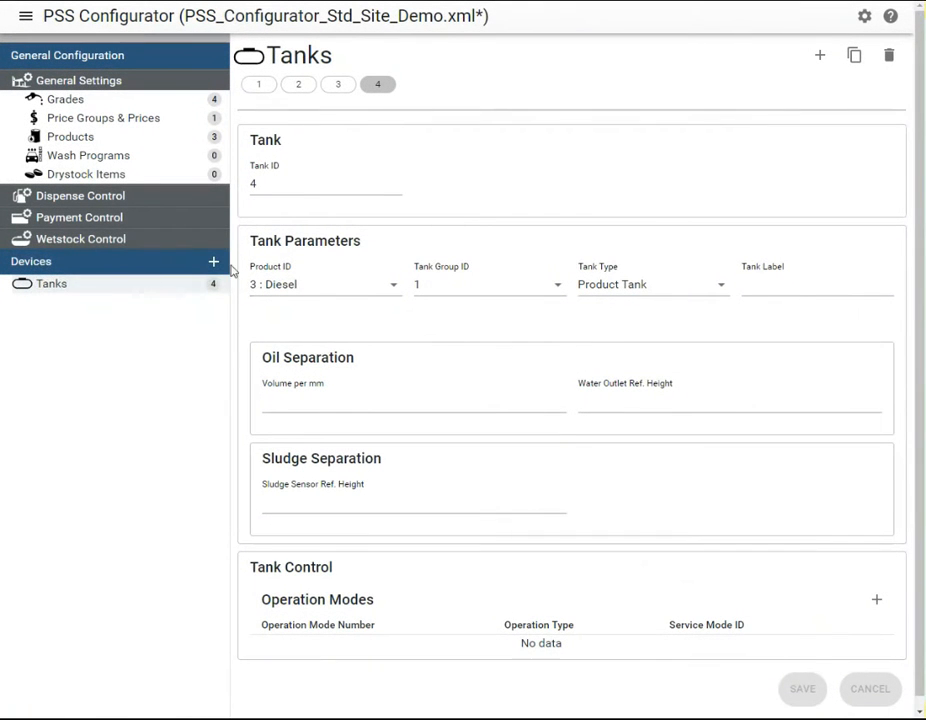
# Add a tank gauge device with Tank Gauge ID 1, PSS port 11, physical address 0, physical sub-address 1 and Tank ID 1
pyautogui.click(213, 261)
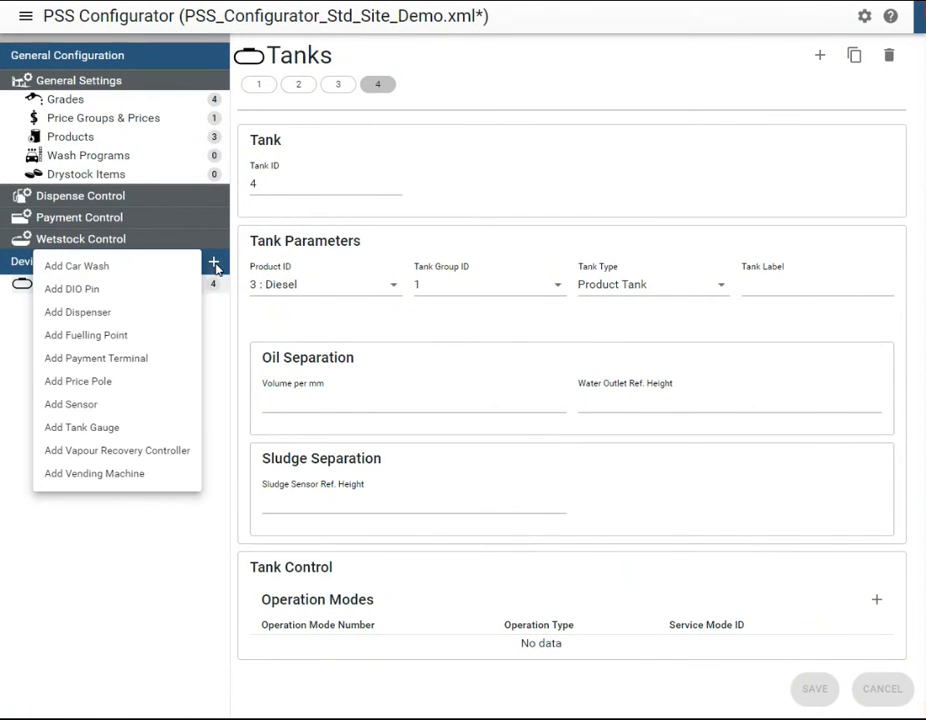
pyautogui.click(117, 431)
pyautogui.click(282, 186)
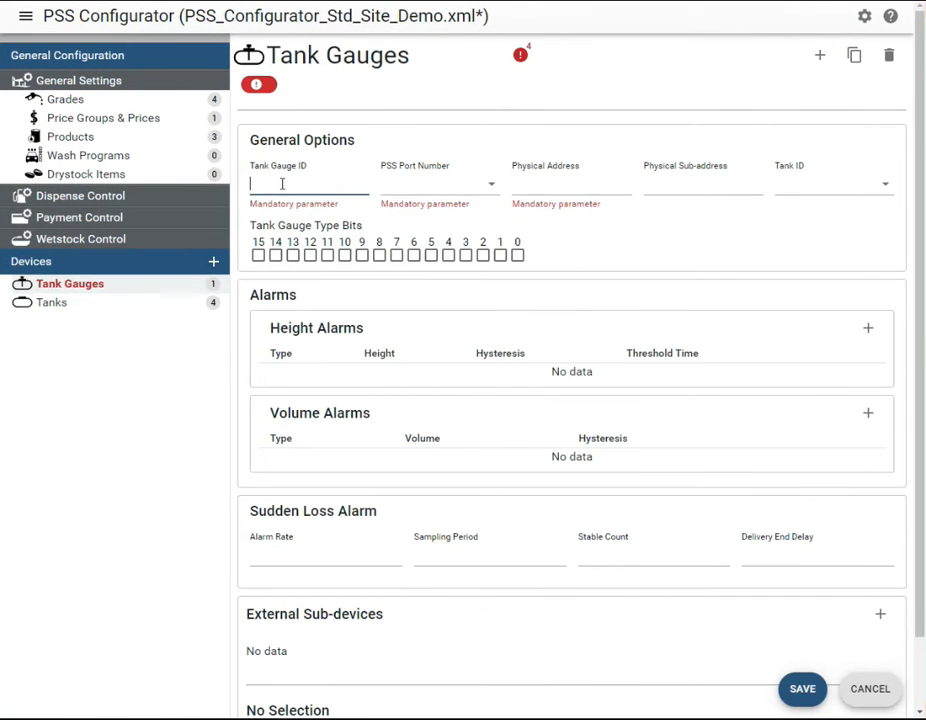
pyautogui.write('1')
pyautogui.click(420, 184)
pyautogui.click(409, 215)
pyautogui.click(528, 183)
pyautogui.write('0')
pyautogui.click(661, 187)
pyautogui.write('1')
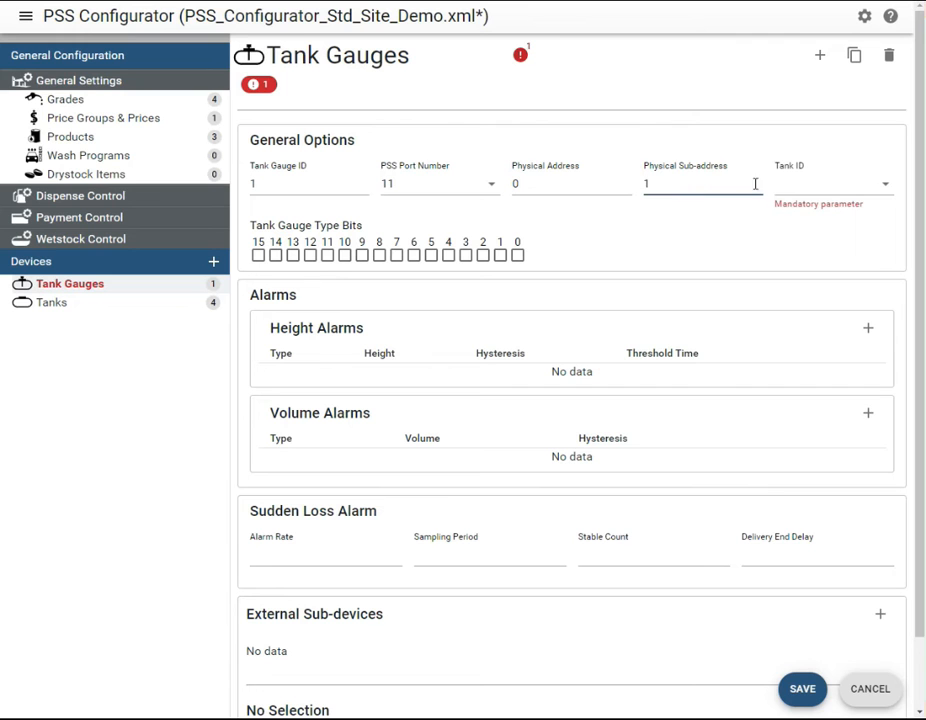
pyautogui.click(866, 186)
pyautogui.click(845, 217)
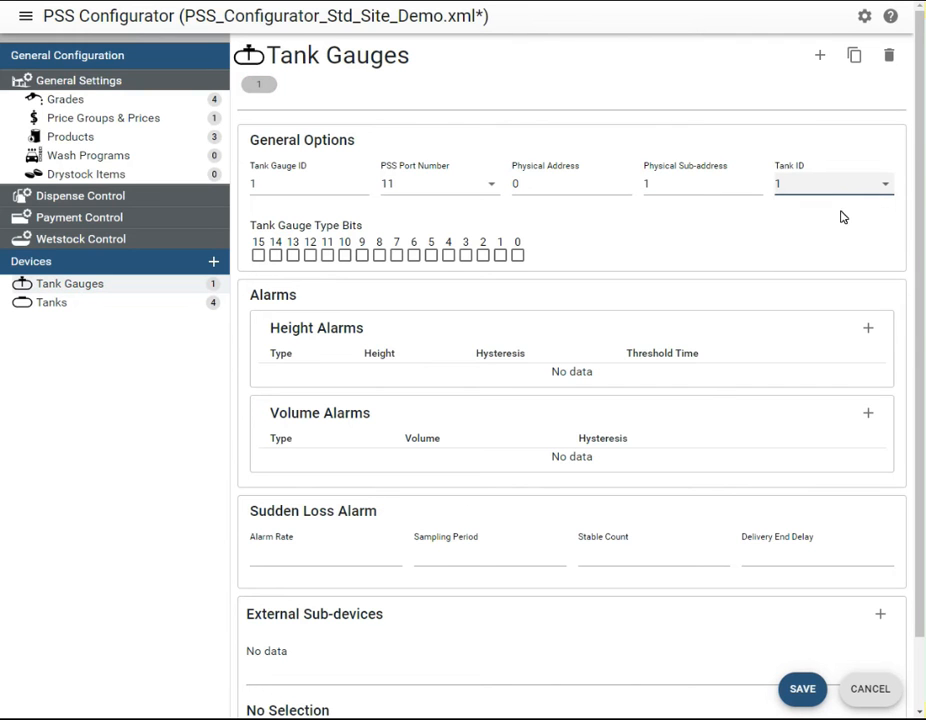
# Add a second tank gauge with Tank Gauge ID 2, PSS port 11, physical address 0, physical sub-address 2 and Tank ID 2
pyautogui.click(819, 52)
pyautogui.click(329, 178)
pyautogui.write('2')
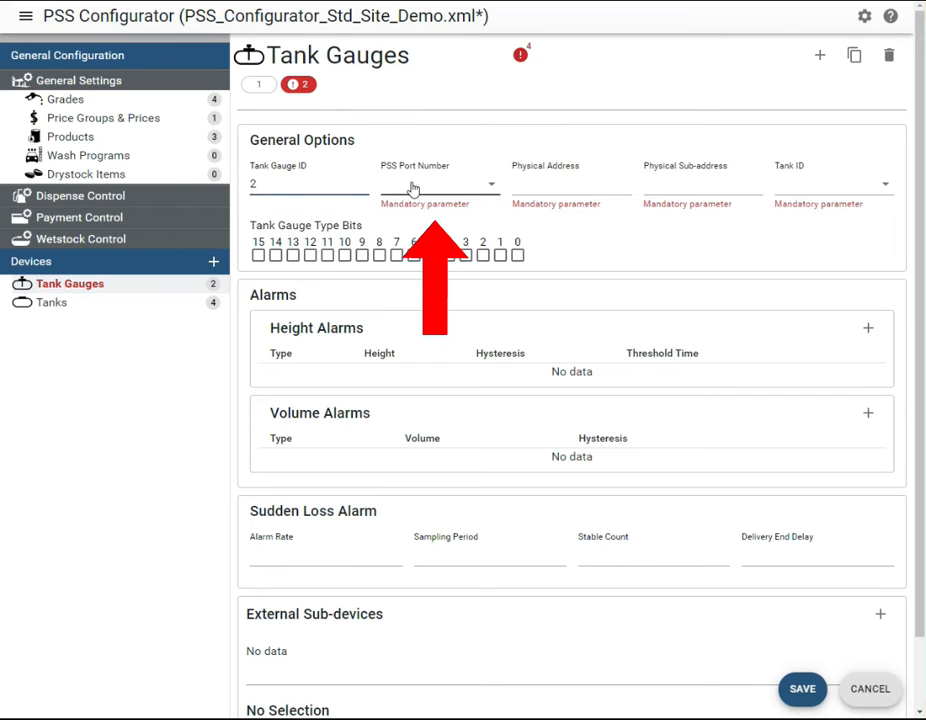
pyautogui.click(425, 185)
pyautogui.click(413, 213)
pyautogui.click(535, 187)
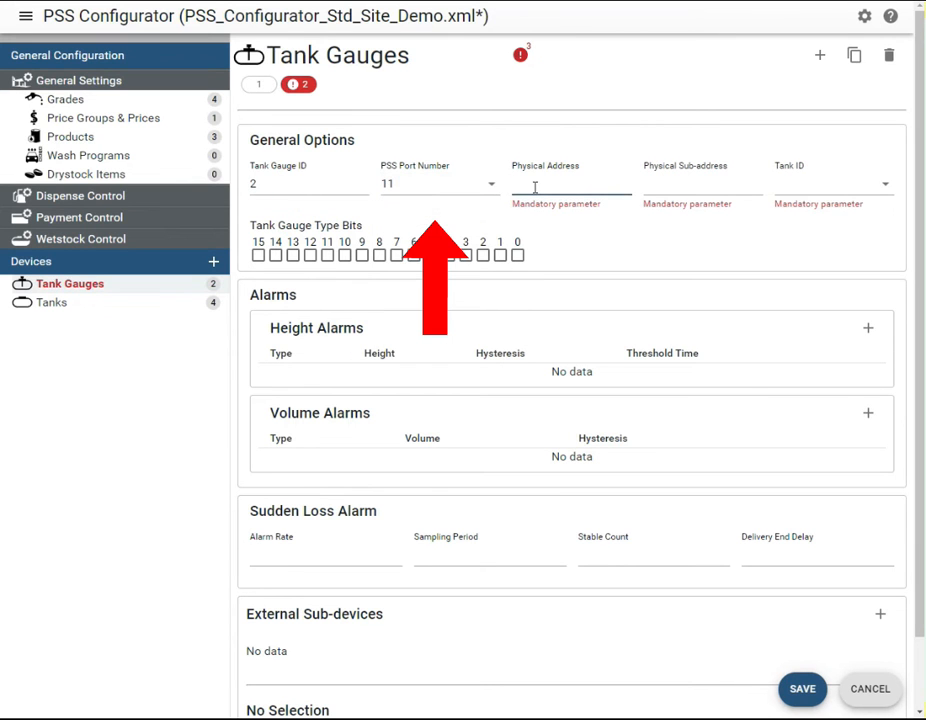
pyautogui.write('0')
pyautogui.click(665, 186)
pyautogui.write('2')
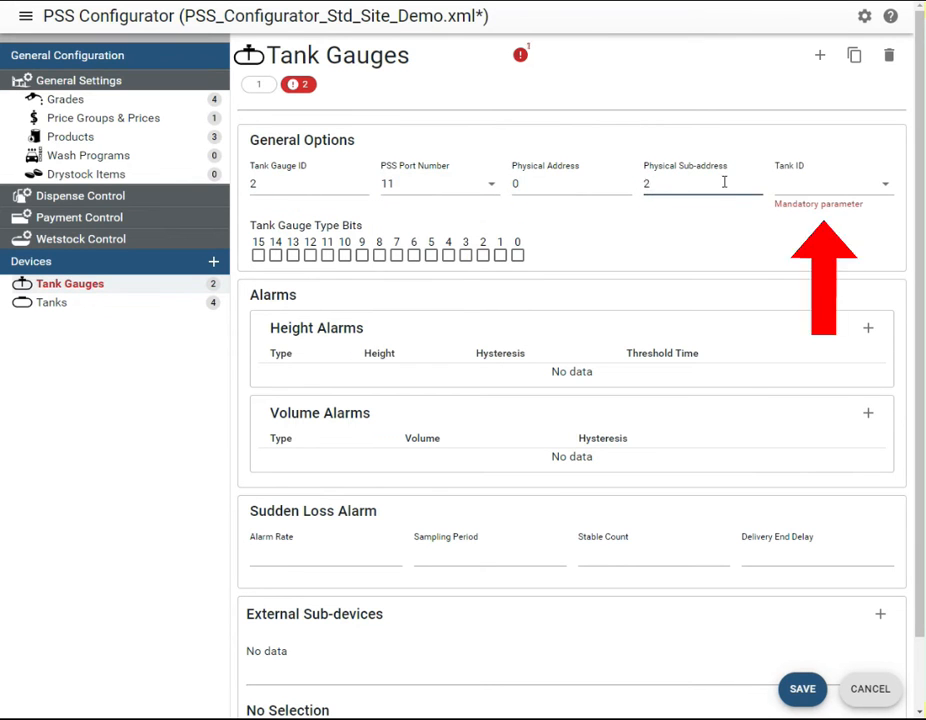
pyautogui.click(812, 184)
pyautogui.click(805, 236)
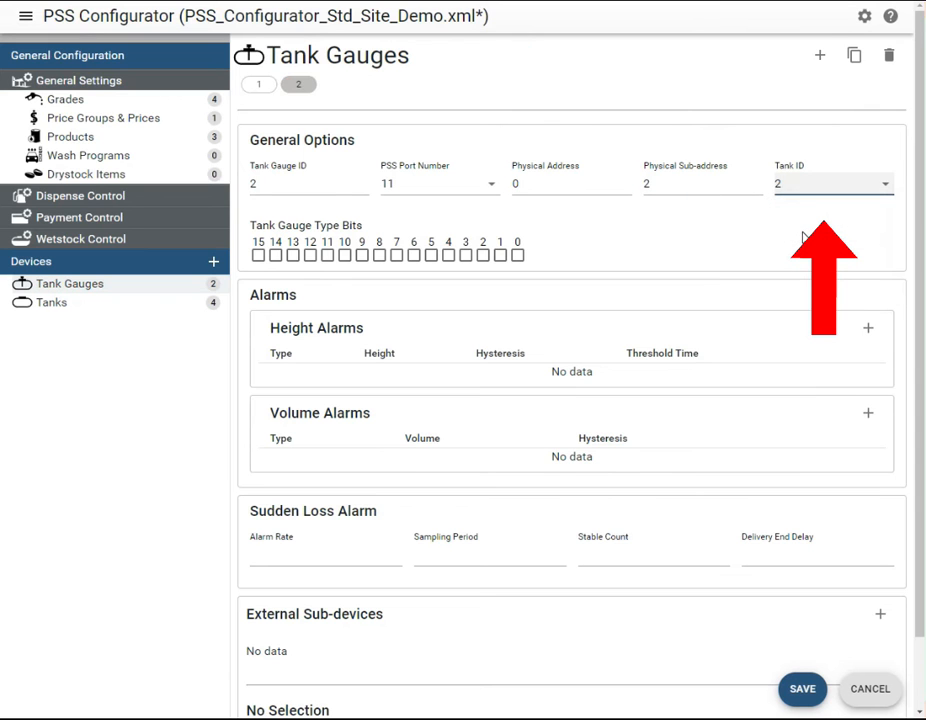
# Add a third tank gauge with Tank Gauge ID 3, PSS port 11, physical address 0, physical sub-address 3 and Tank ID 3
pyautogui.click(820, 56)
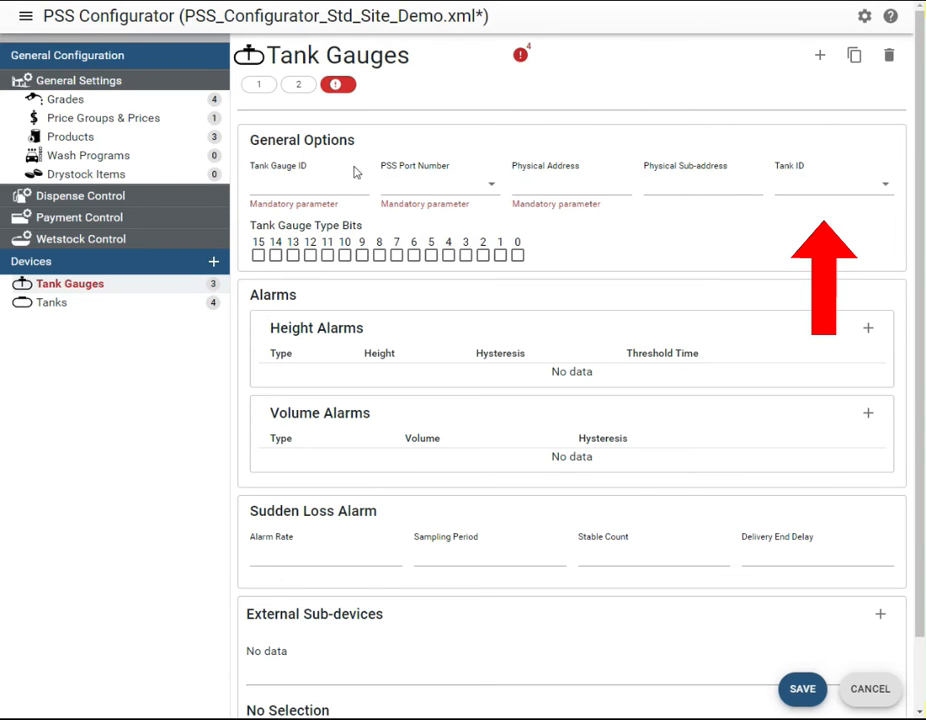
pyautogui.click(320, 181)
pyautogui.write('3')
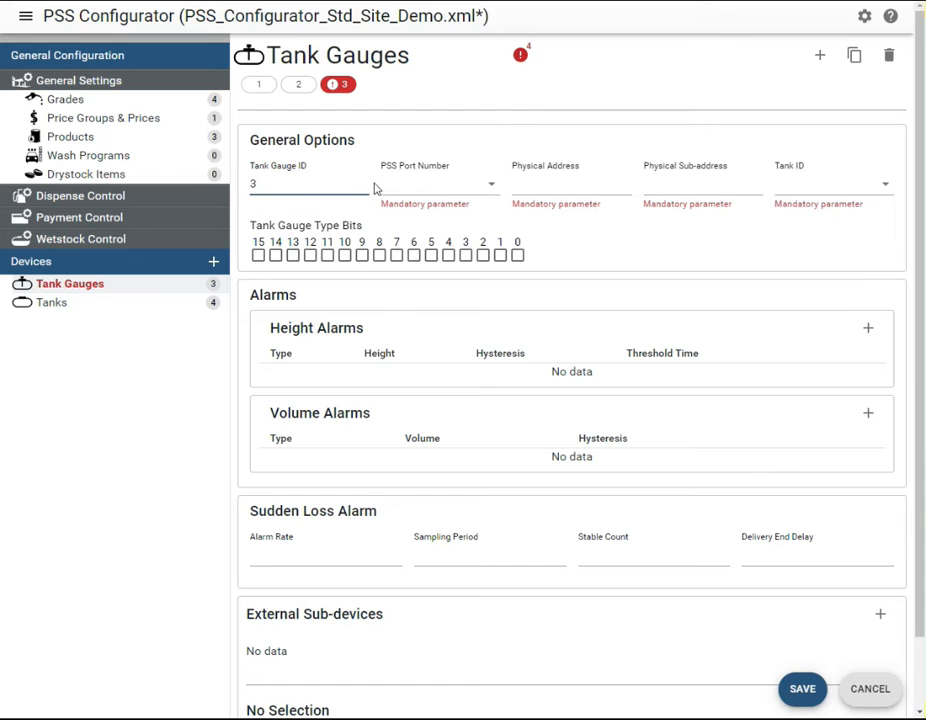
pyautogui.click(396, 188)
pyautogui.click(400, 216)
pyautogui.click(531, 183)
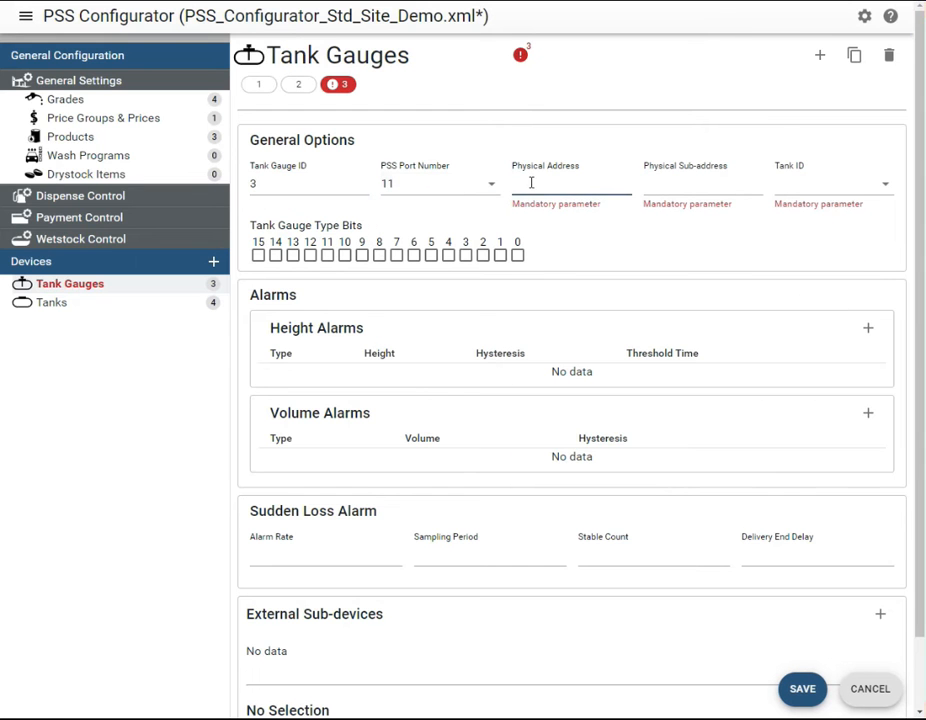
pyautogui.write('0')
pyautogui.click(655, 184)
pyautogui.write('3')
pyautogui.click(795, 189)
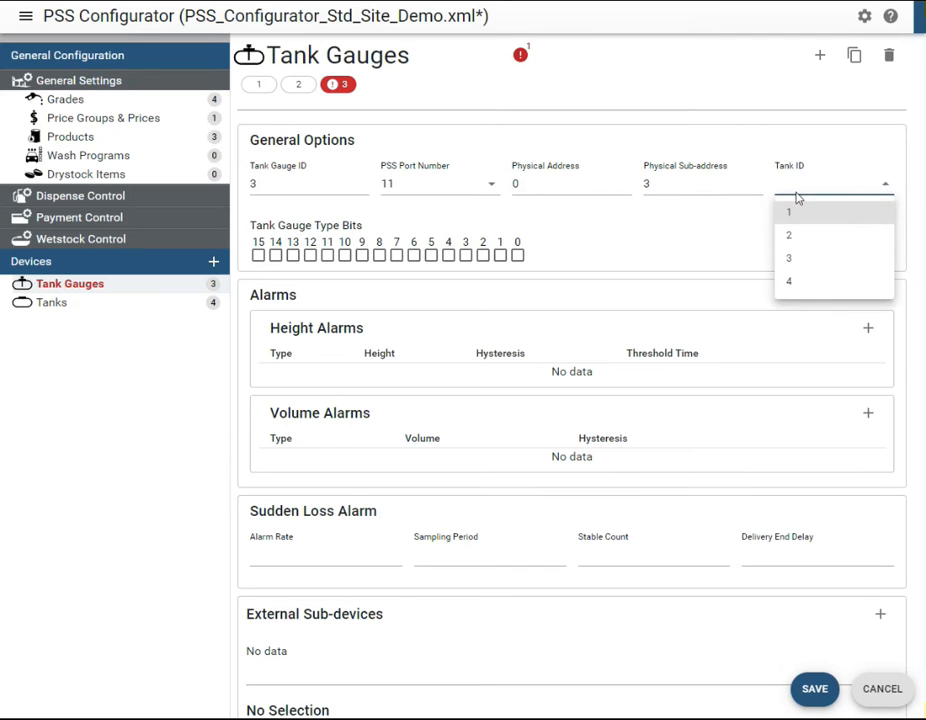
pyautogui.click(800, 259)
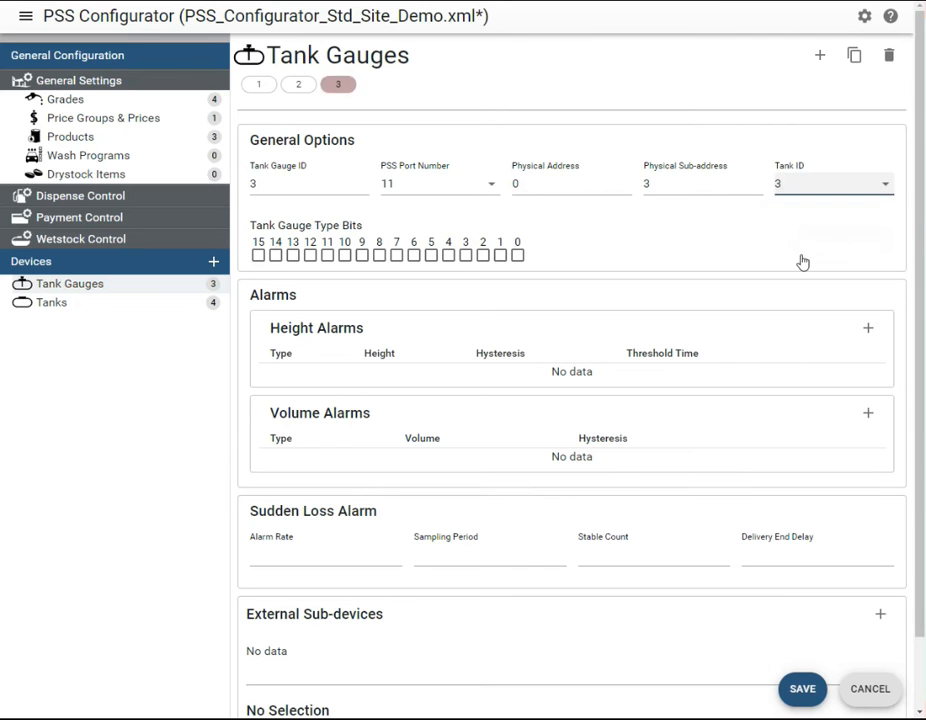
# Add a fourth tank gauge with Tank Gauge ID 4, PSS port 11, physical address 0, physical sub-address 4 and Tank ID 4
pyautogui.click(820, 60)
pyautogui.write('4')
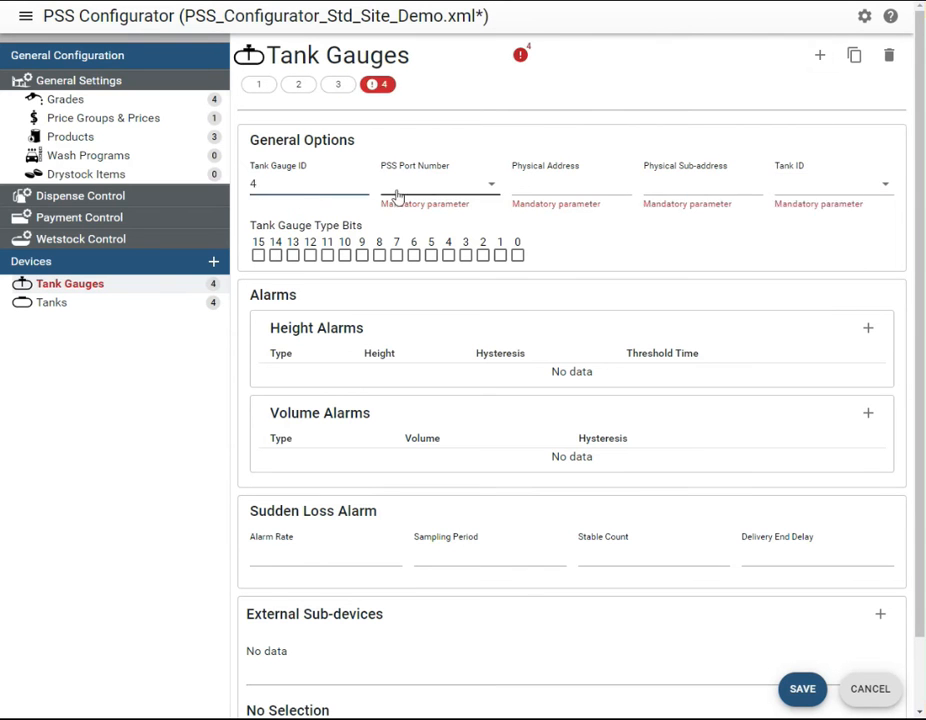
pyautogui.click(380, 192)
pyautogui.click(403, 214)
pyautogui.click(527, 186)
pyautogui.write('0')
pyautogui.click(655, 184)
pyautogui.write('4')
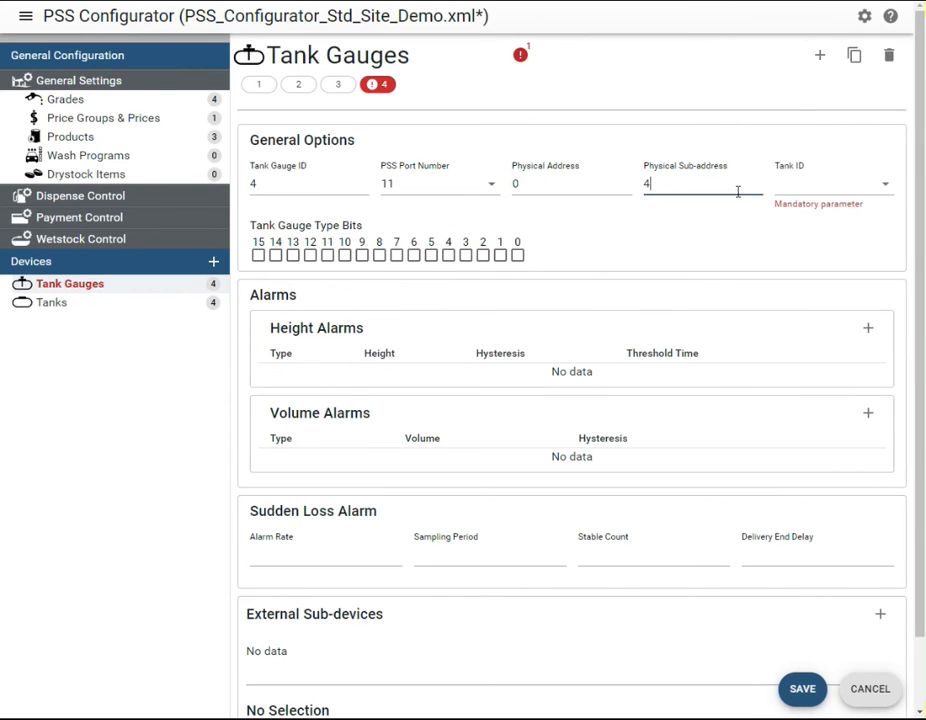
pyautogui.click(818, 192)
pyautogui.click(829, 283)
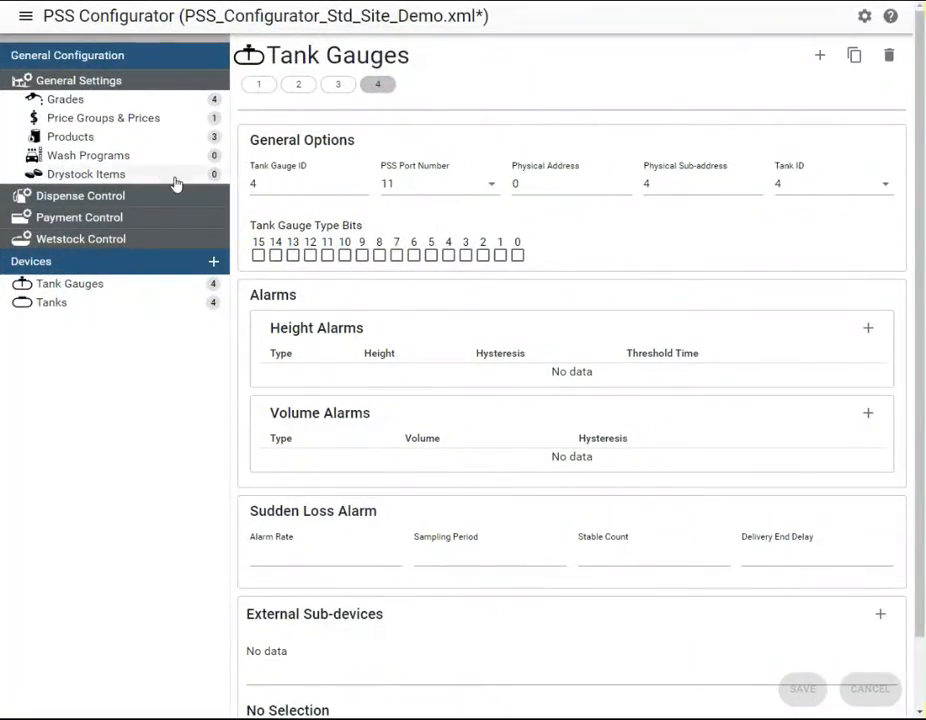
# Add a fuelling mode group with Fuelling Mode Group ID 1 to the dispense control settings
pyautogui.click(103, 82)
pyautogui.click(103, 104)
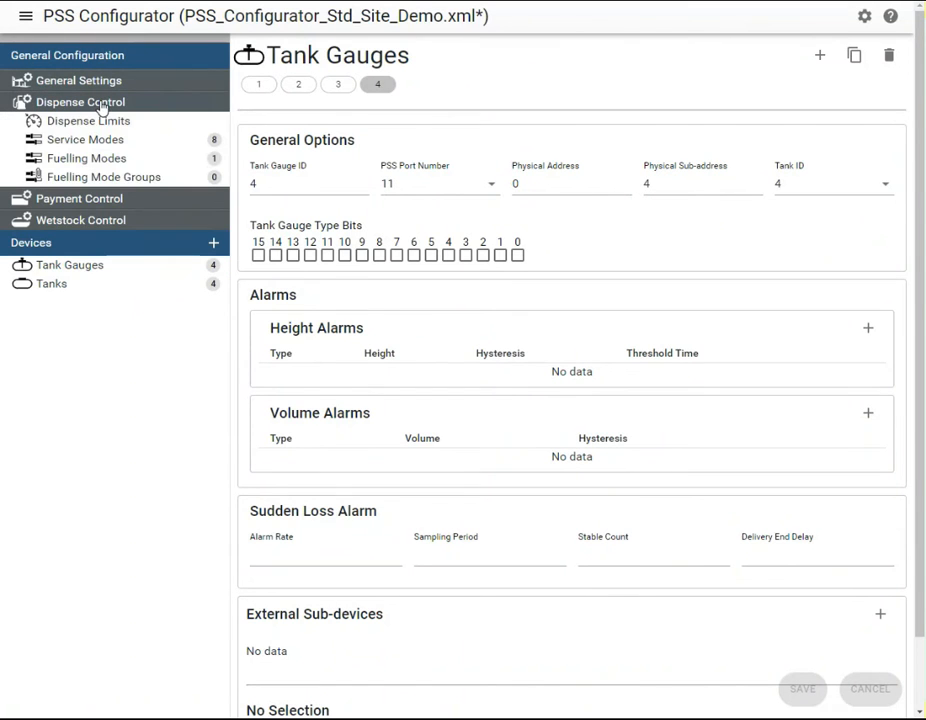
pyautogui.click(100, 177)
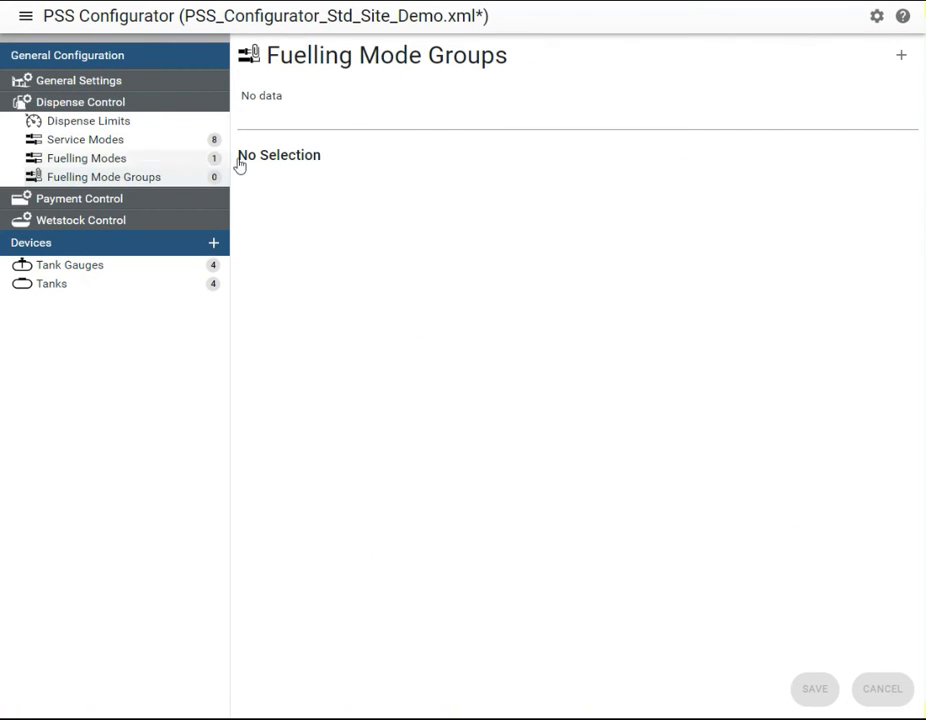
pyautogui.click(900, 56)
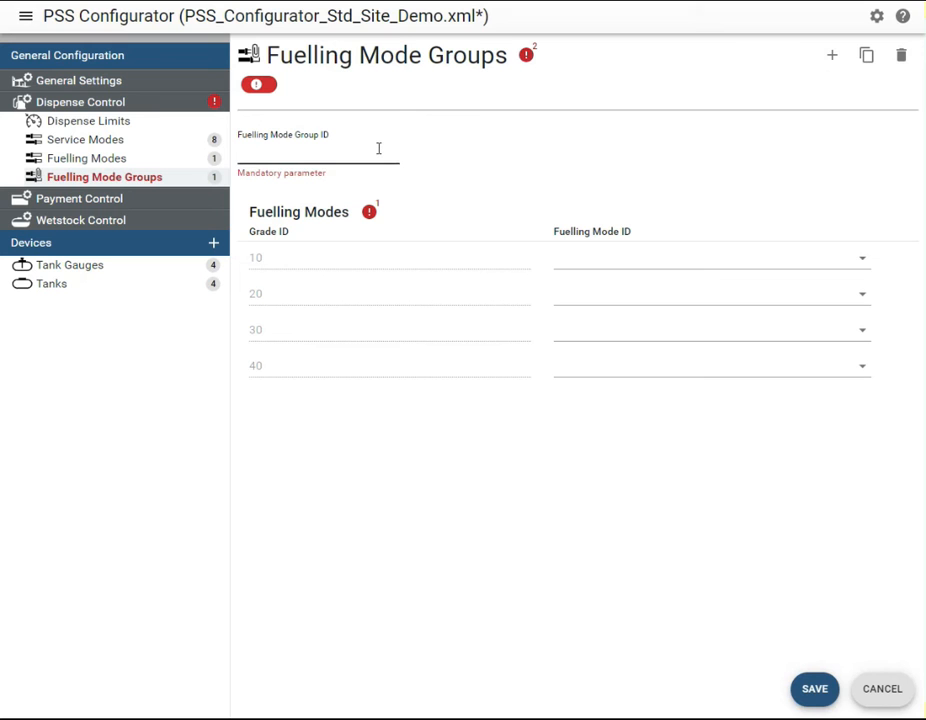
pyautogui.write('1')
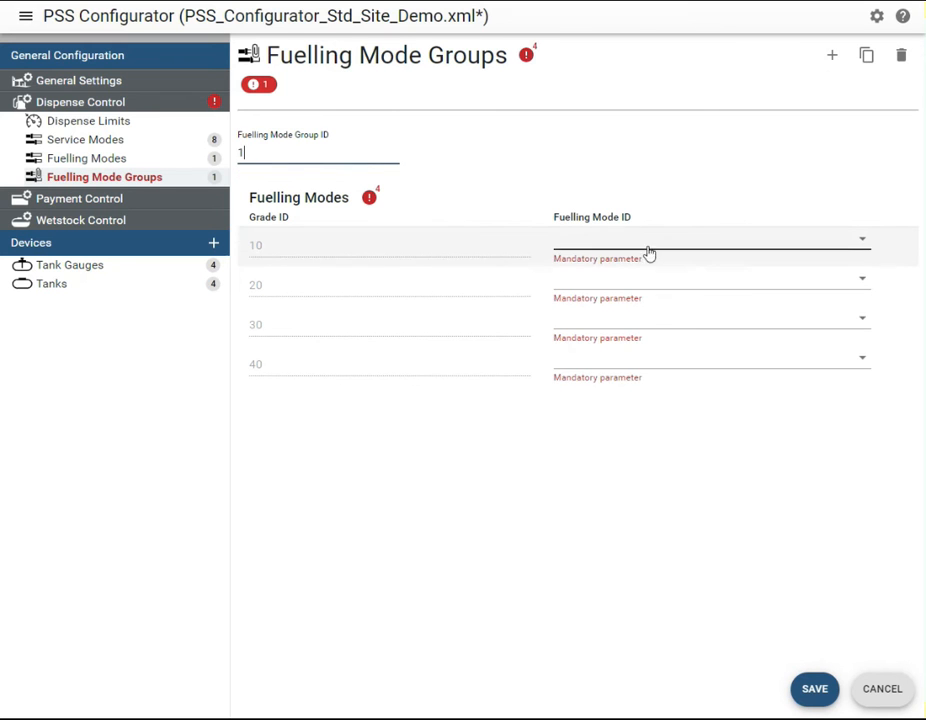
# Assign fuelling mode 1 to grades 10, 20, 30 and 40 in the fuelling mode group, and save it
pyautogui.click(684, 246)
pyautogui.click(682, 270)
pyautogui.click(682, 271)
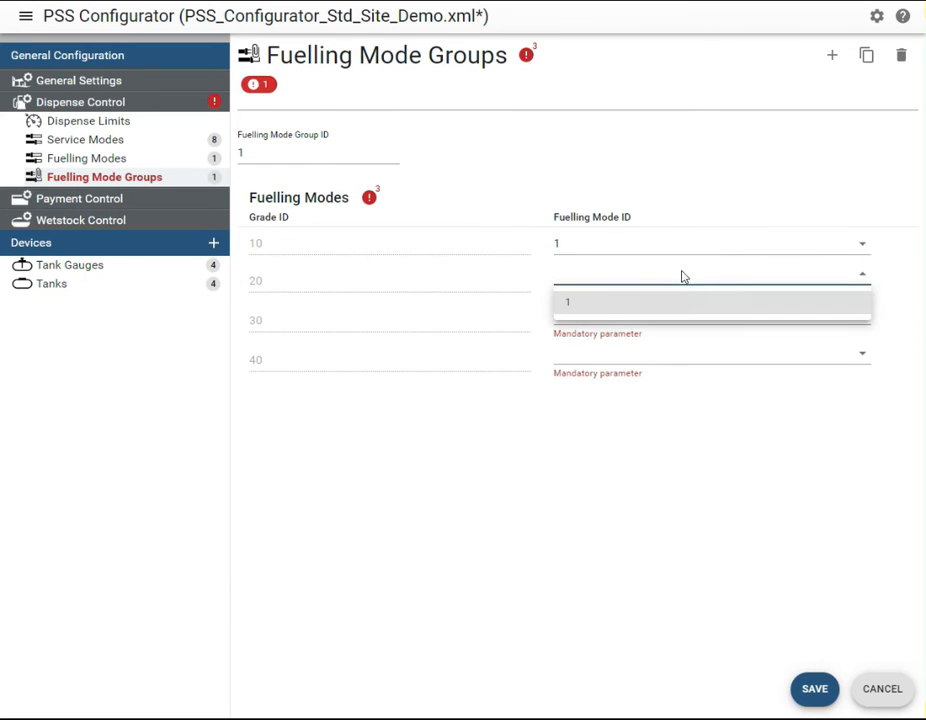
pyautogui.click(683, 306)
pyautogui.click(684, 315)
pyautogui.click(684, 341)
pyautogui.click(683, 350)
pyautogui.click(675, 384)
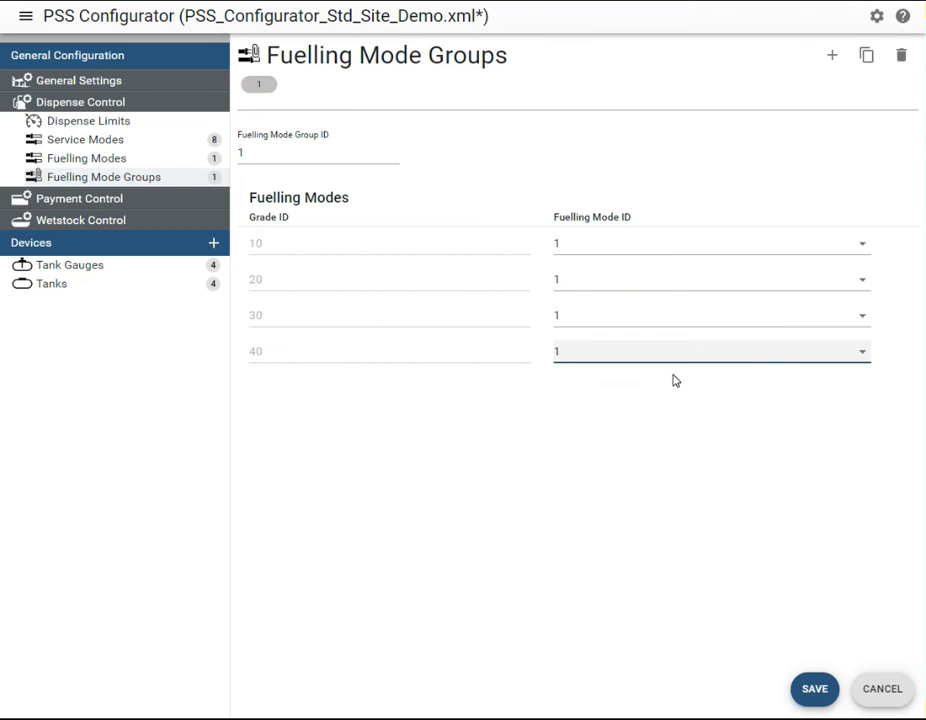
pyautogui.click(813, 688)
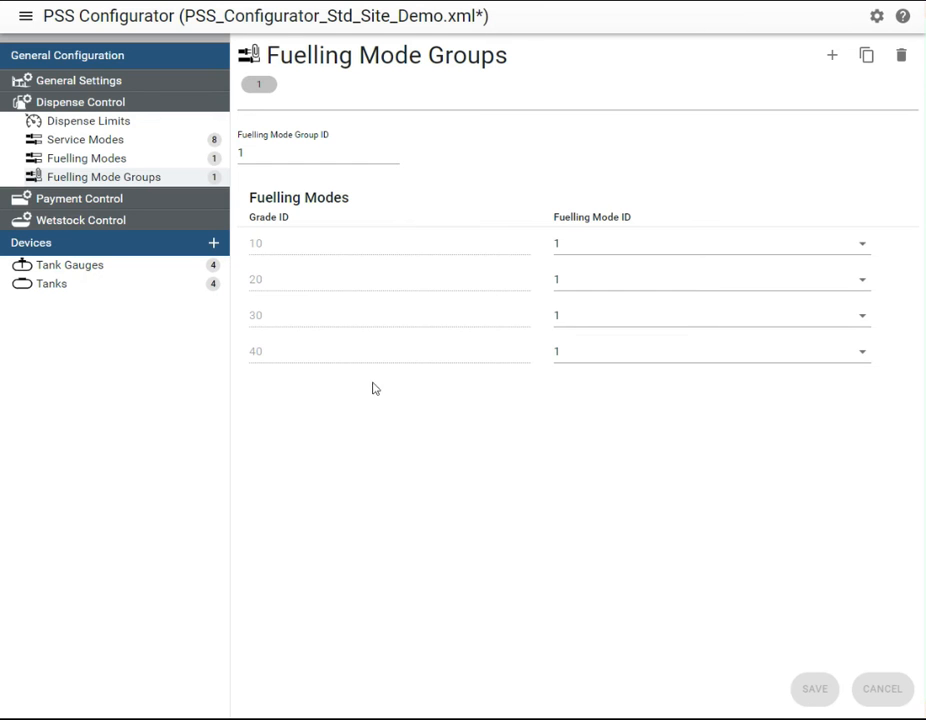
# Add a fuelling point device with Fuelling Point ID 1, PSS port 13, device sub-address 0 and physical address 1
pyautogui.click(213, 243)
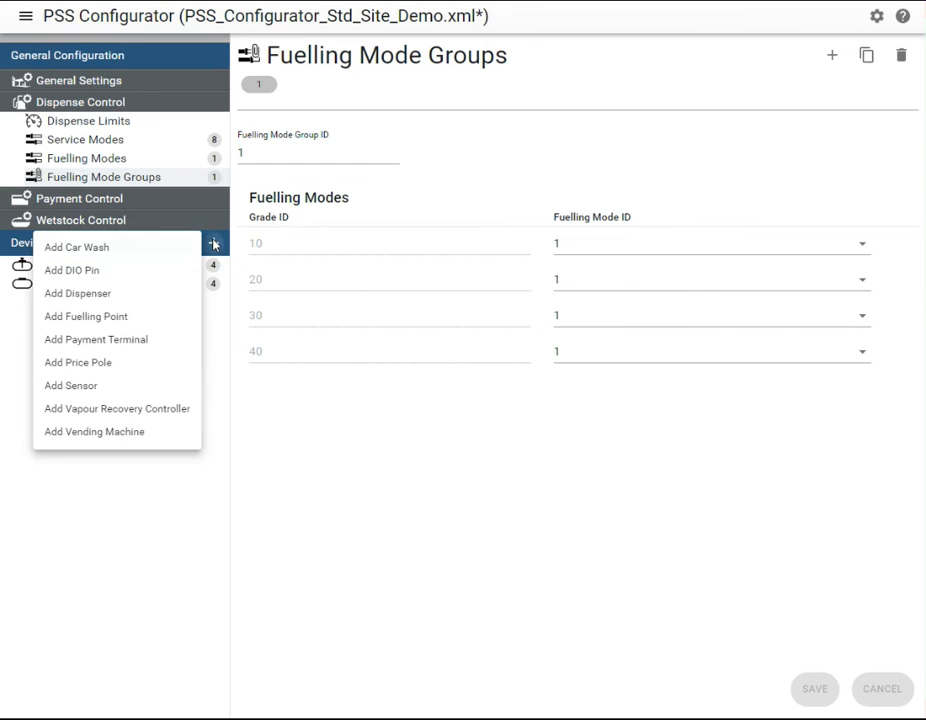
pyautogui.click(165, 317)
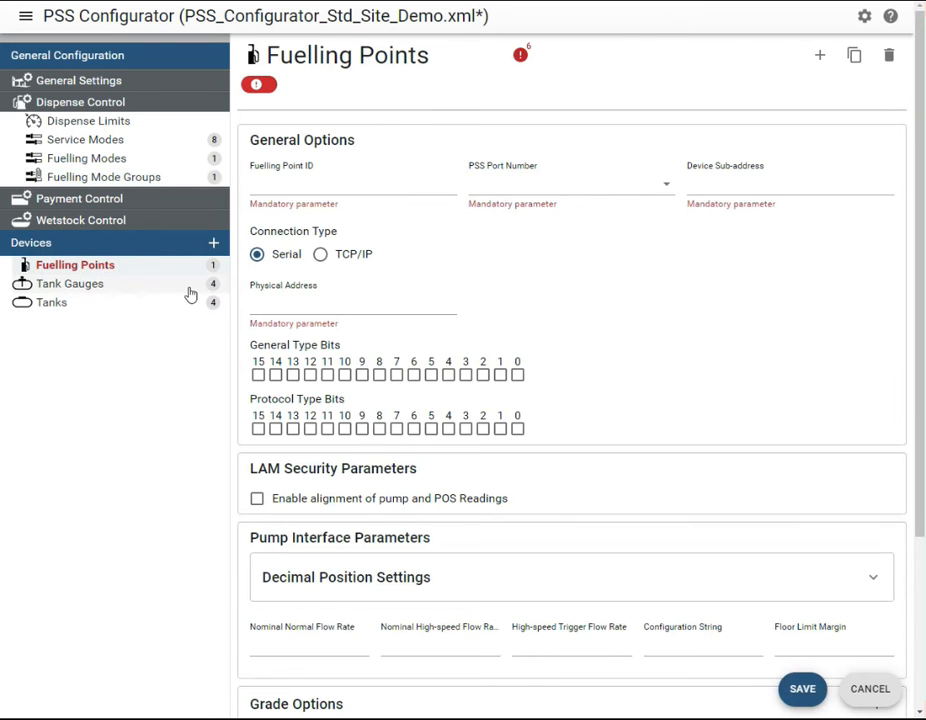
pyautogui.click(272, 181)
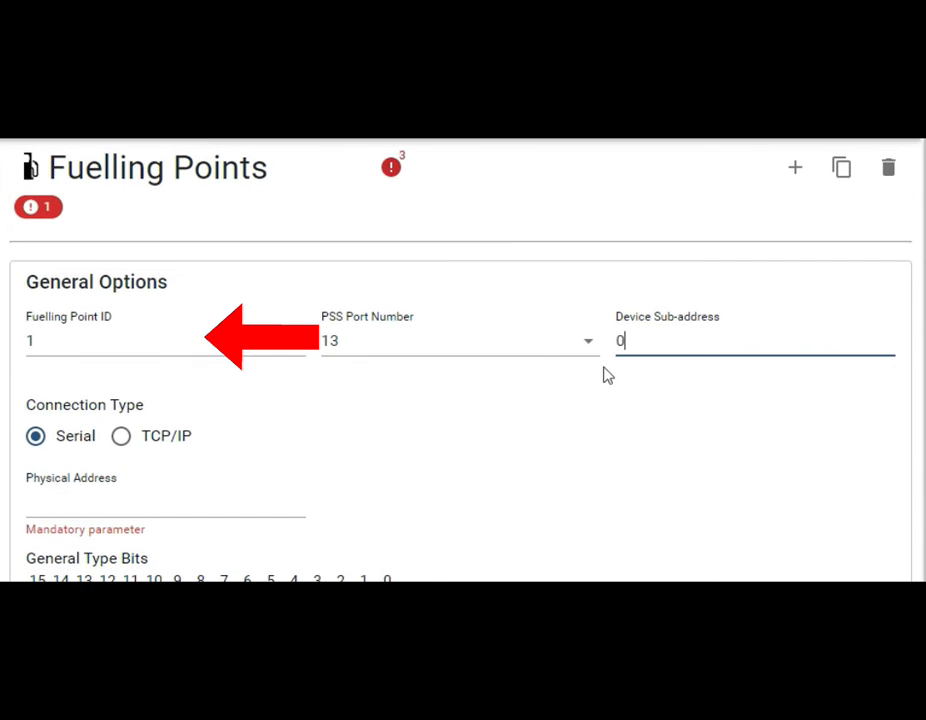
pyautogui.click(234, 498)
pyautogui.write('1')
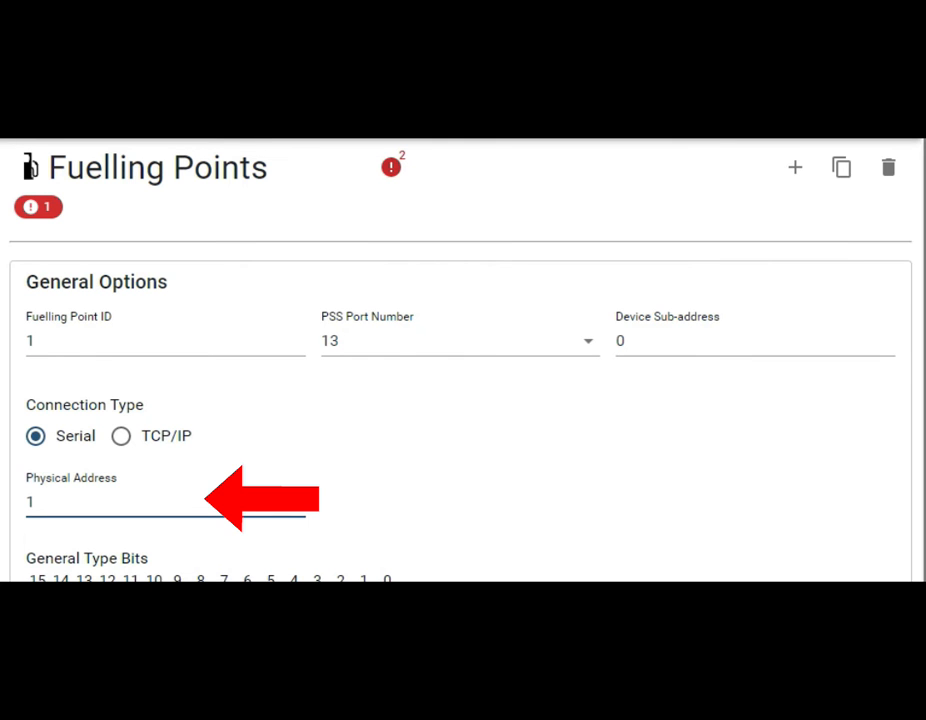
# Add grade option 1 with Grade ID 10 : Super UL to fuelling point 1
pyautogui.scroll(-3, 460, 400)
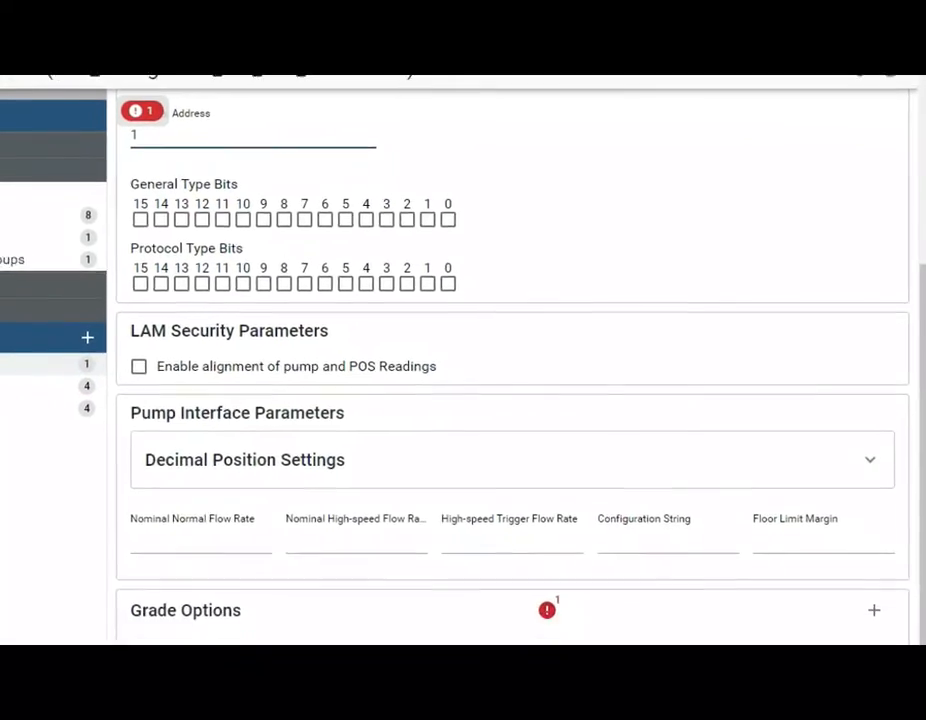
pyautogui.click(874, 610)
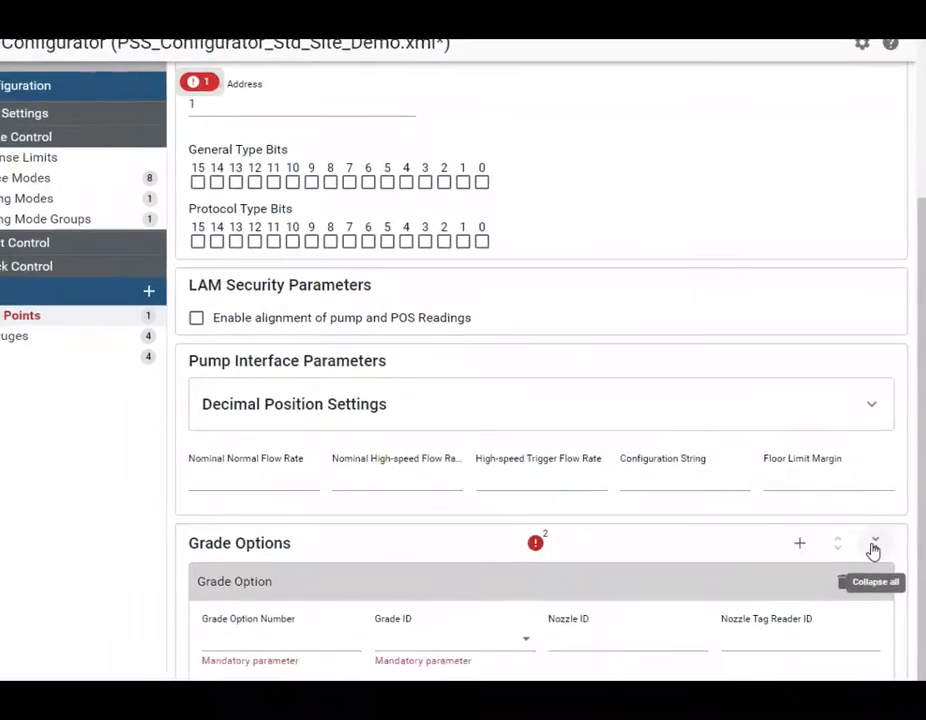
pyautogui.write('1')
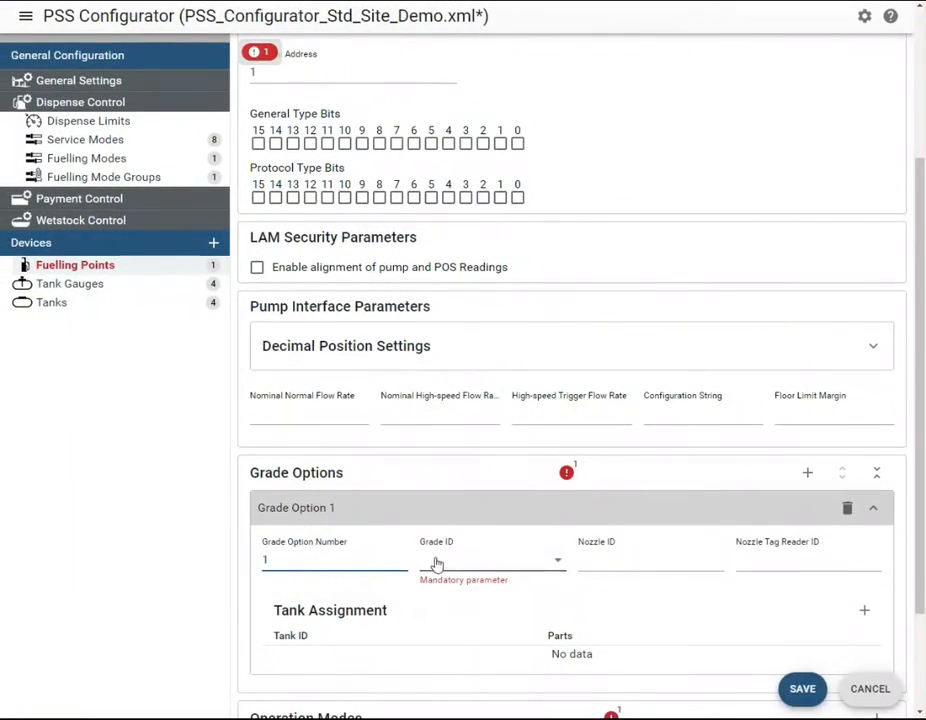
pyautogui.click(425, 582)
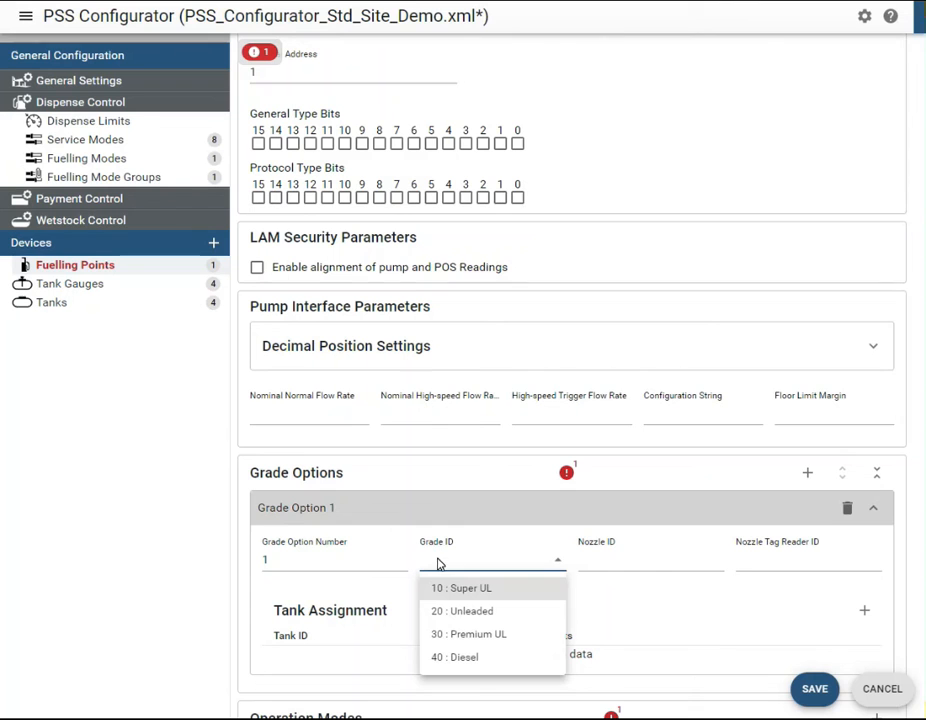
pyautogui.click(445, 590)
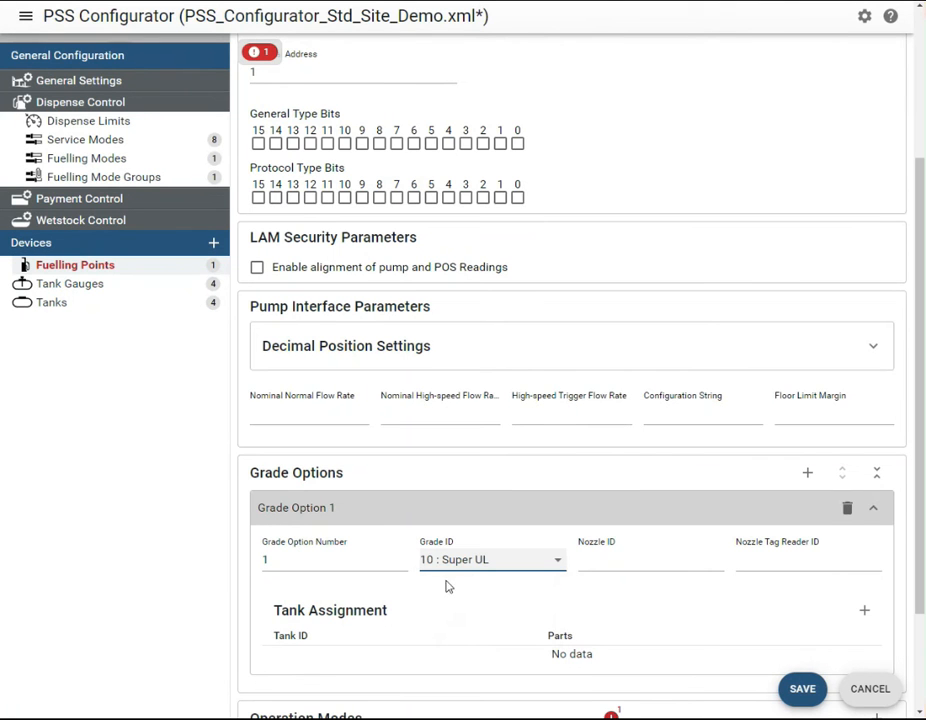
# Add a tank assignment to grade option 1 with Tank ID 1 and 1 part
pyautogui.click(864, 612)
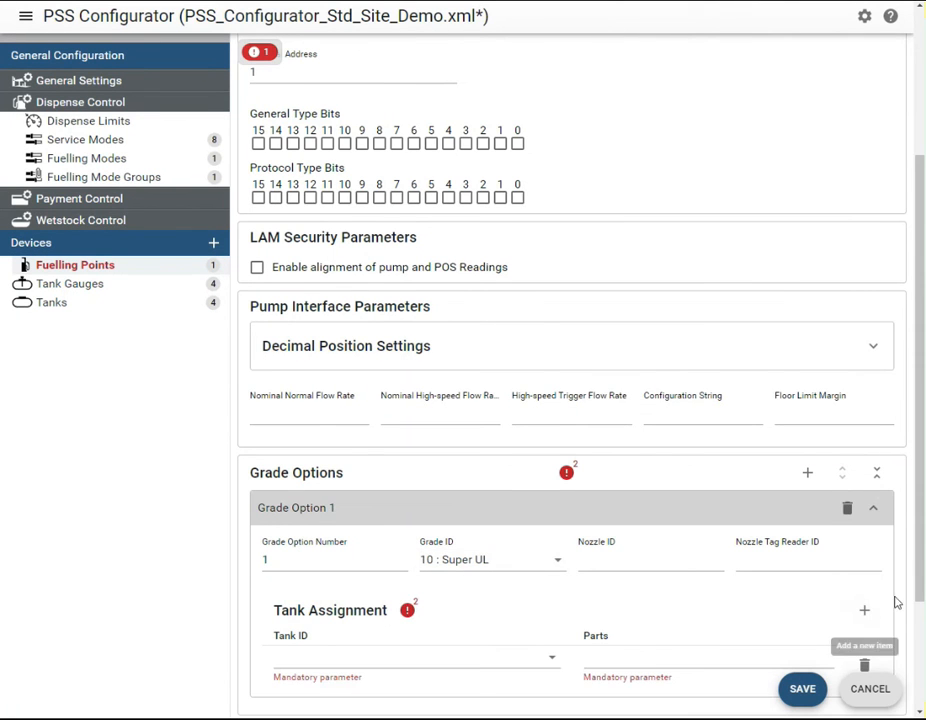
pyautogui.moveTo(919, 566); pyautogui.dragTo(921, 672)
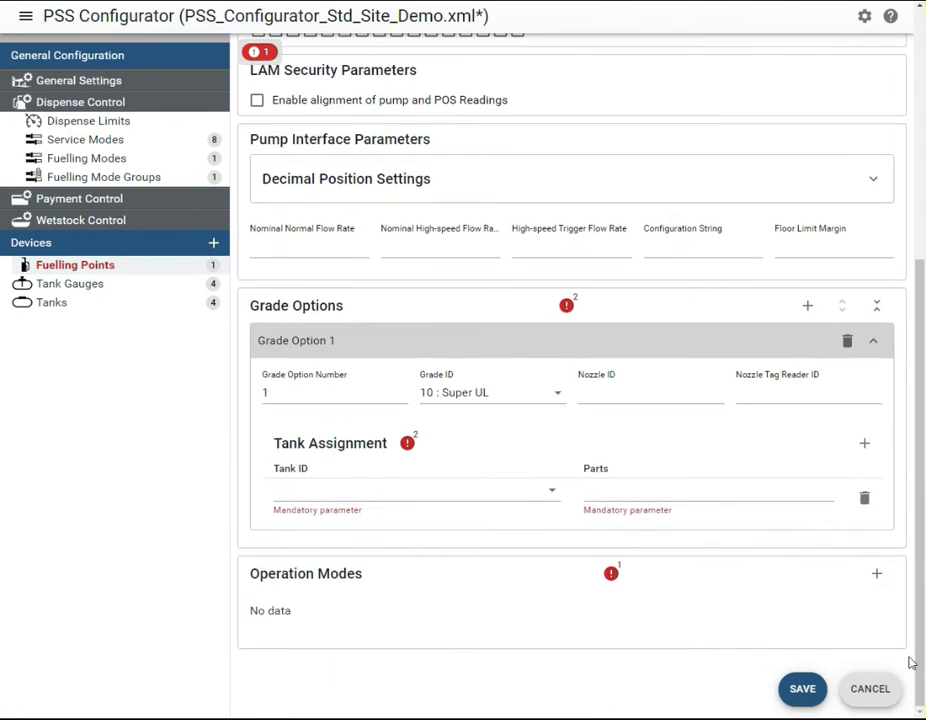
pyautogui.click(470, 496)
pyautogui.click(467, 517)
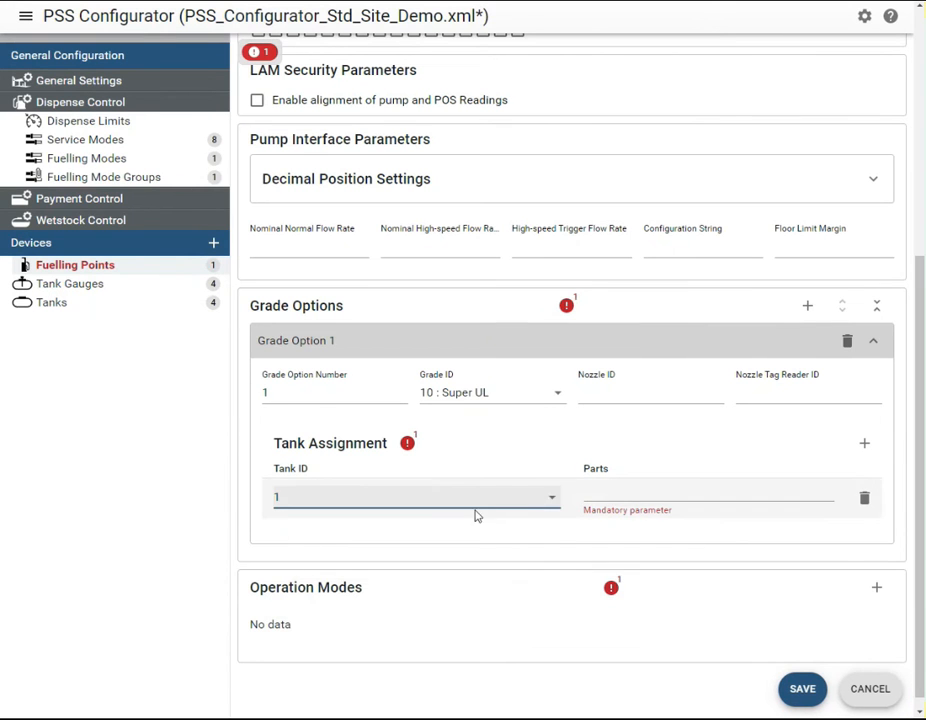
pyautogui.click(603, 490)
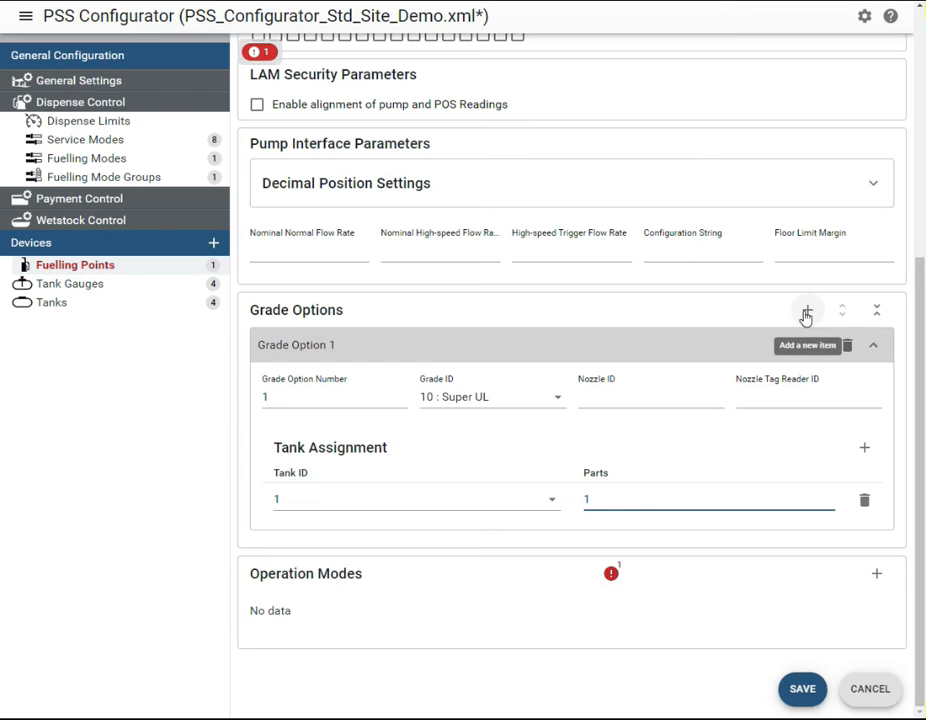
# Add grade option 2 with Grade ID 20 : Unleaded to fuelling point 1
pyautogui.click(806, 316)
pyautogui.scroll(-1, 920, 418)
pyautogui.scroll(-1, 812, 519)
pyautogui.click(320, 417)
pyautogui.write('2')
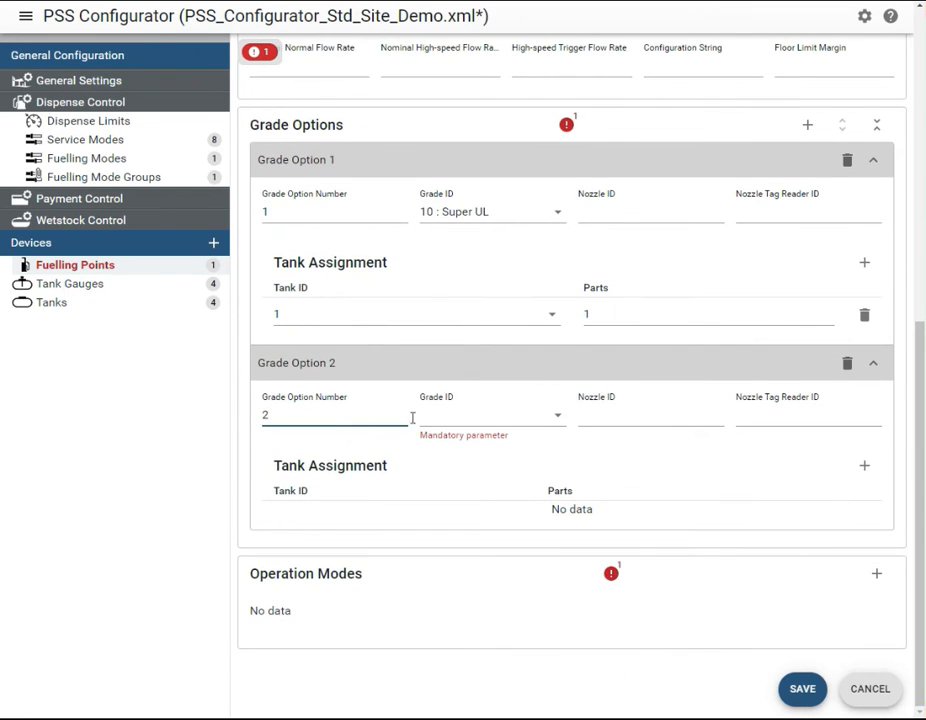
pyautogui.click(467, 423)
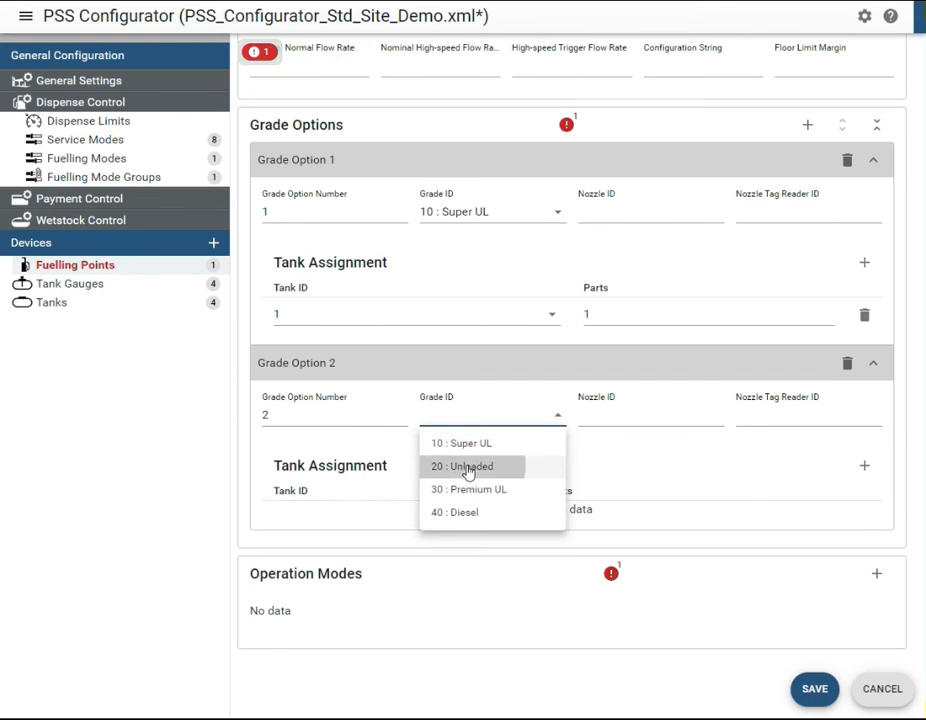
pyautogui.click(468, 468)
# Add a tank assignment to grade option 2 with Tank ID 2 and 1 part
pyautogui.click(865, 466)
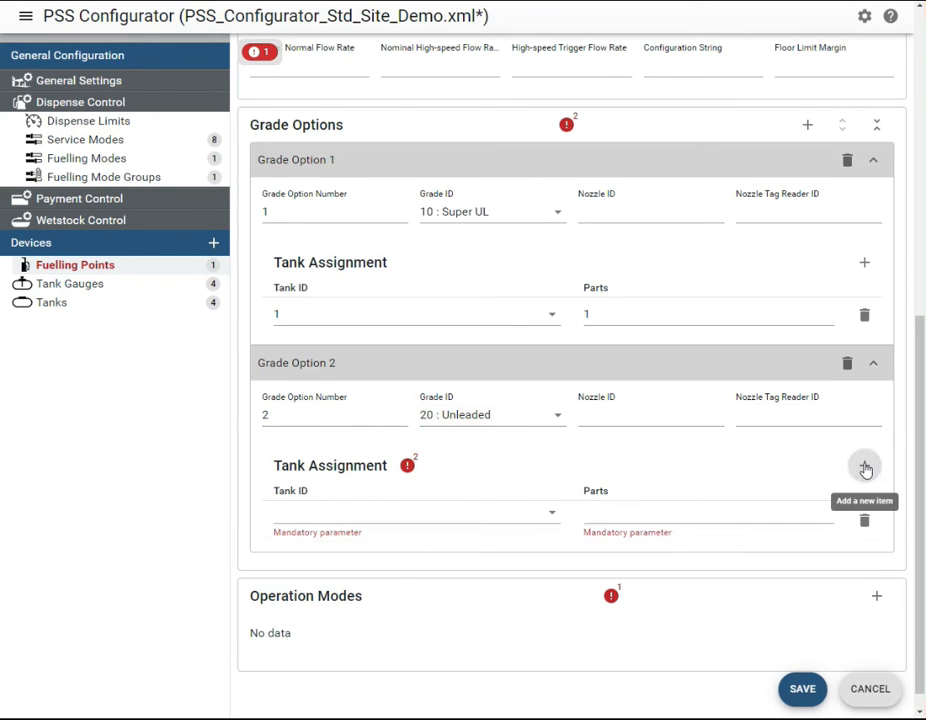
pyautogui.click(546, 519)
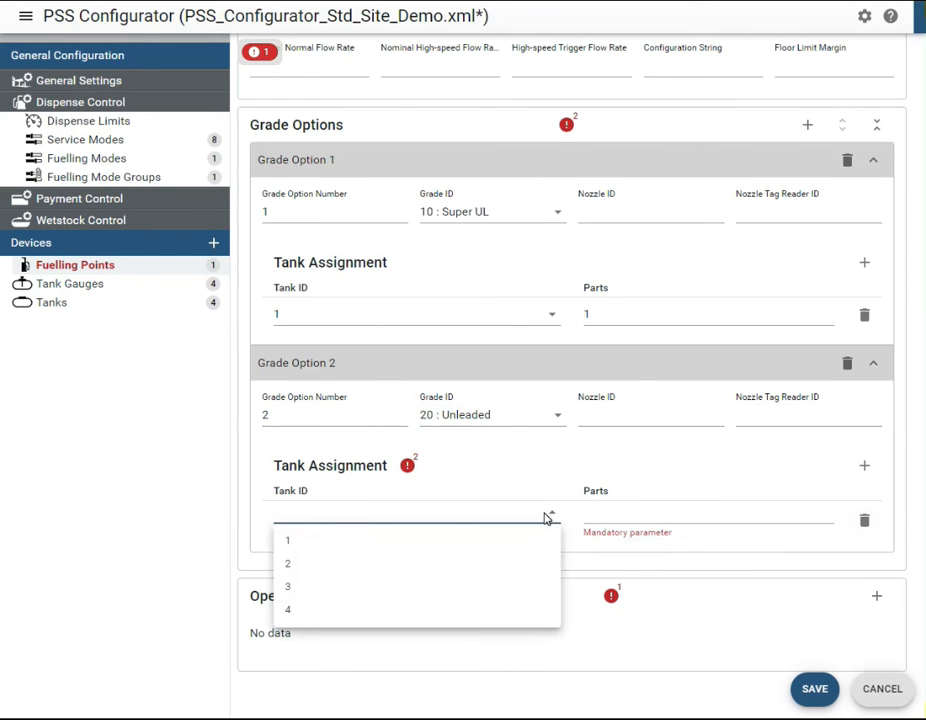
pyautogui.click(533, 566)
pyautogui.click(600, 515)
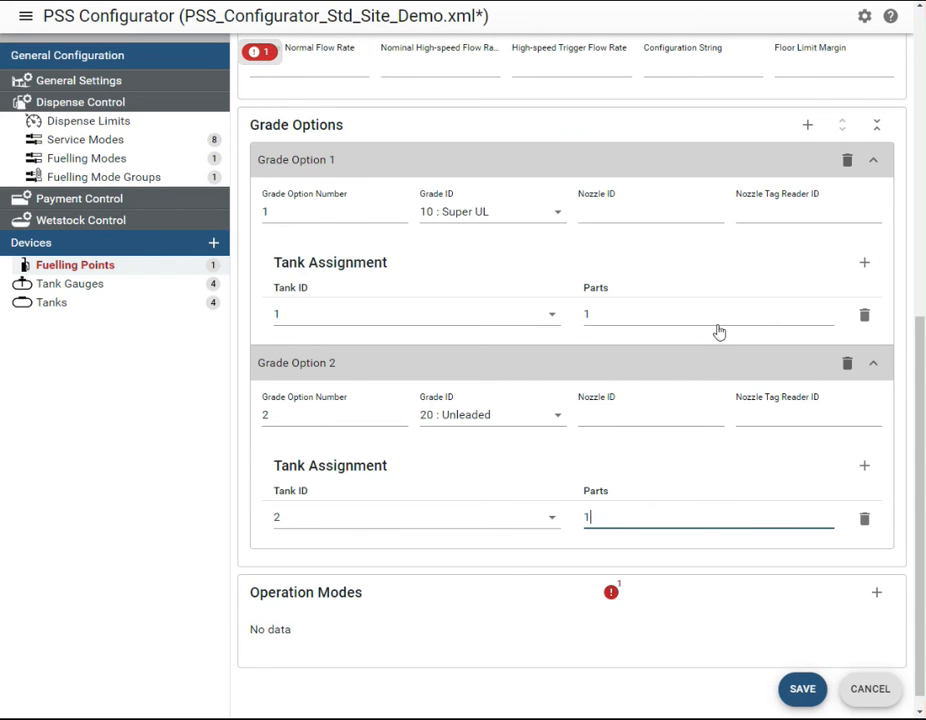
# Add grade option 3 with Grade ID 30 : Premium UL to fuelling point 1
pyautogui.click(808, 128)
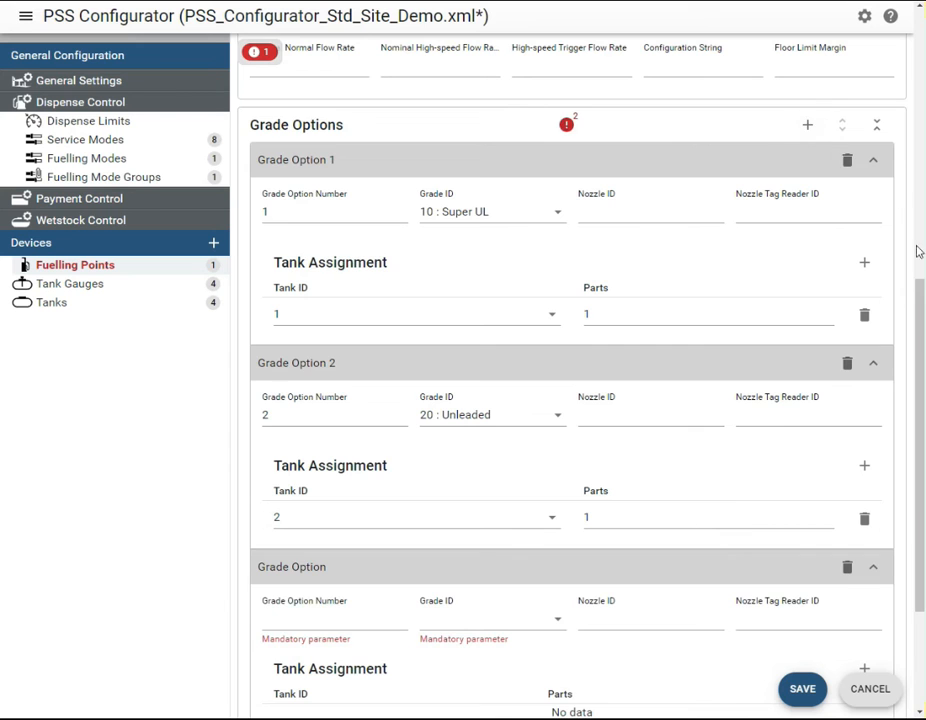
pyautogui.moveTo(920, 290); pyautogui.dragTo(916, 407)
pyautogui.click(350, 412)
pyautogui.write('3')
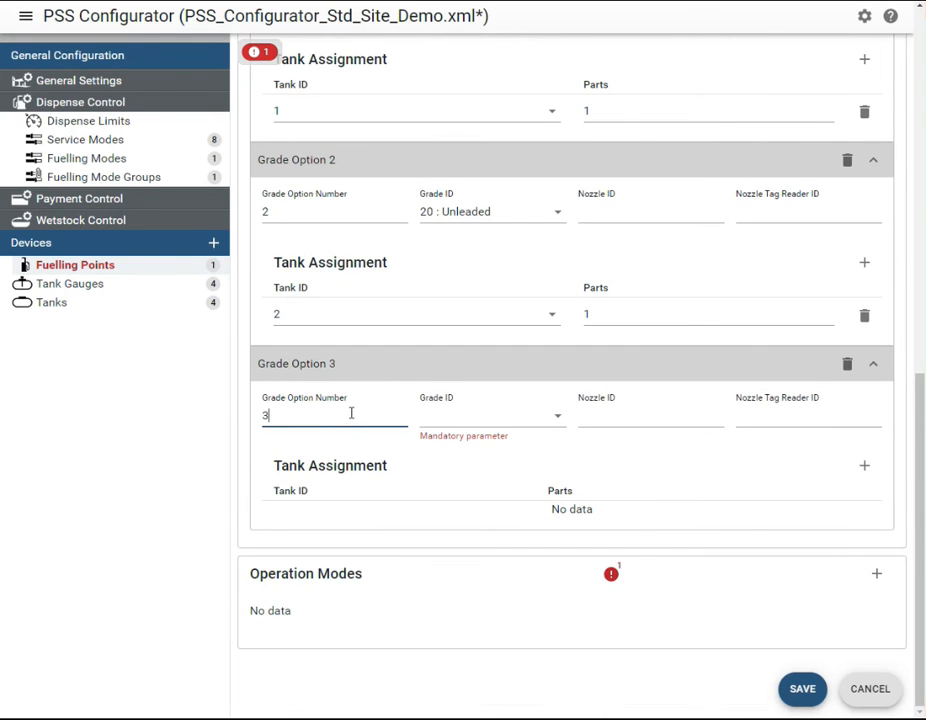
pyautogui.click(461, 421)
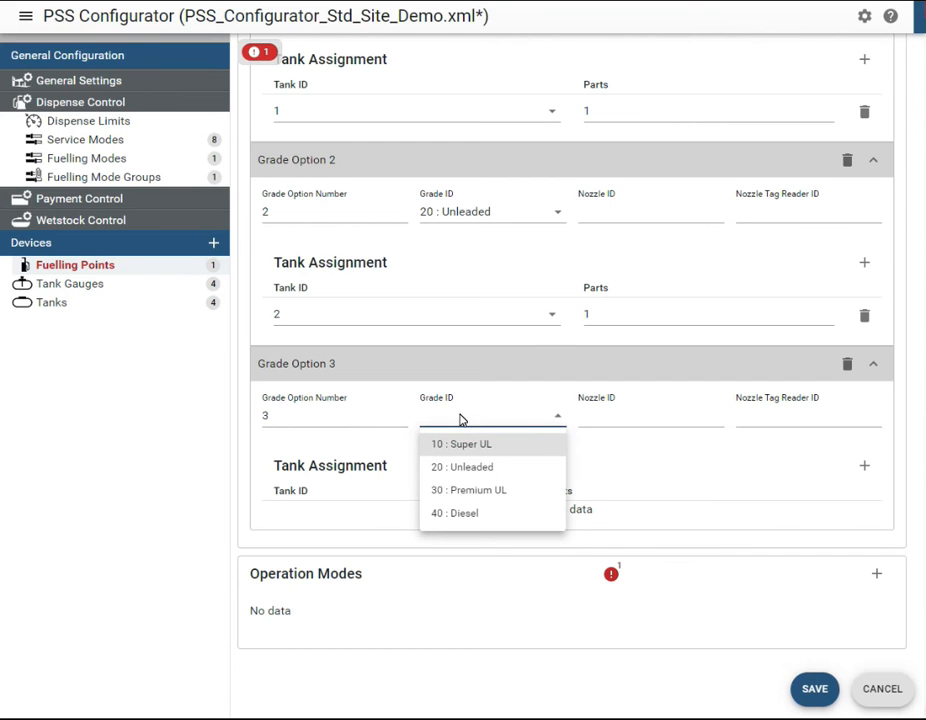
pyautogui.click(462, 490)
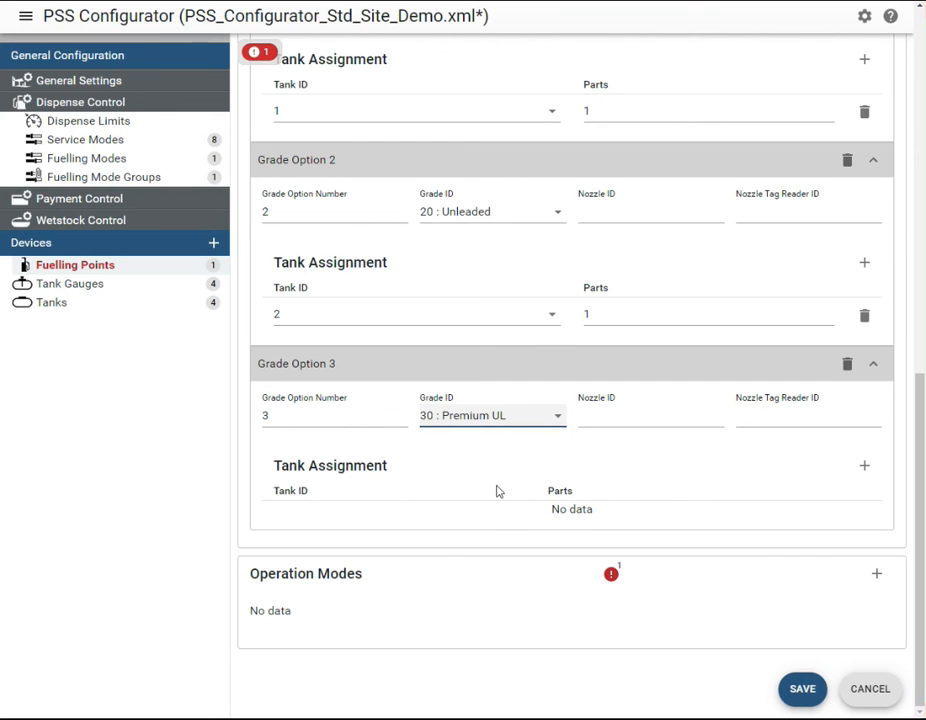
# Assign tank 1 with 6 parts and tank 2 with 4 parts to grade option 3
pyautogui.click(866, 466)
pyautogui.moveTo(919, 440); pyautogui.dragTo(913, 450)
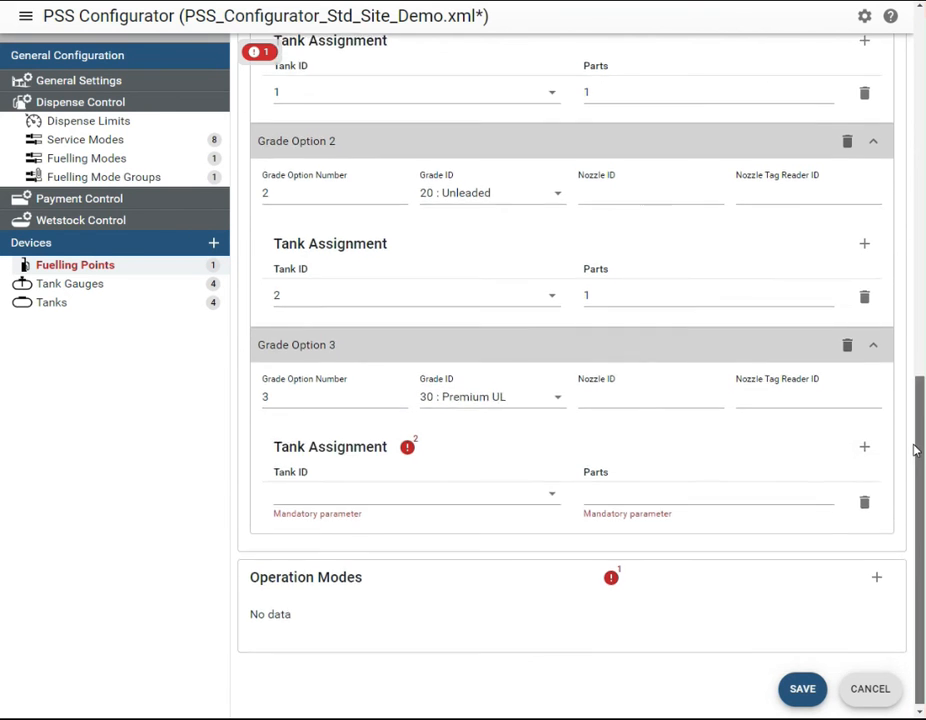
pyautogui.click(550, 501)
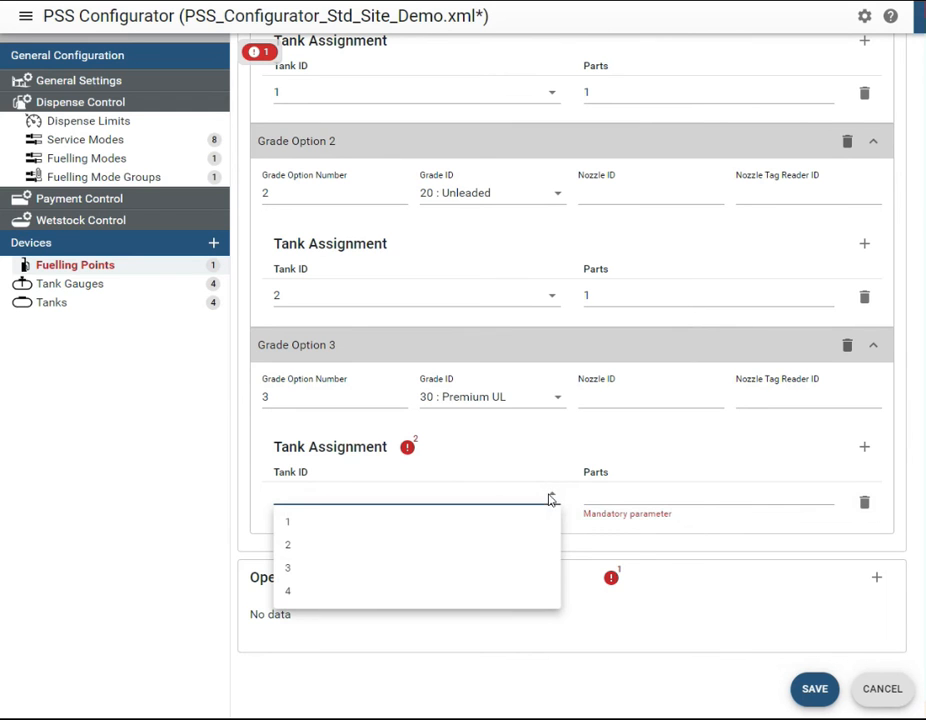
pyautogui.click(540, 520)
pyautogui.click(594, 494)
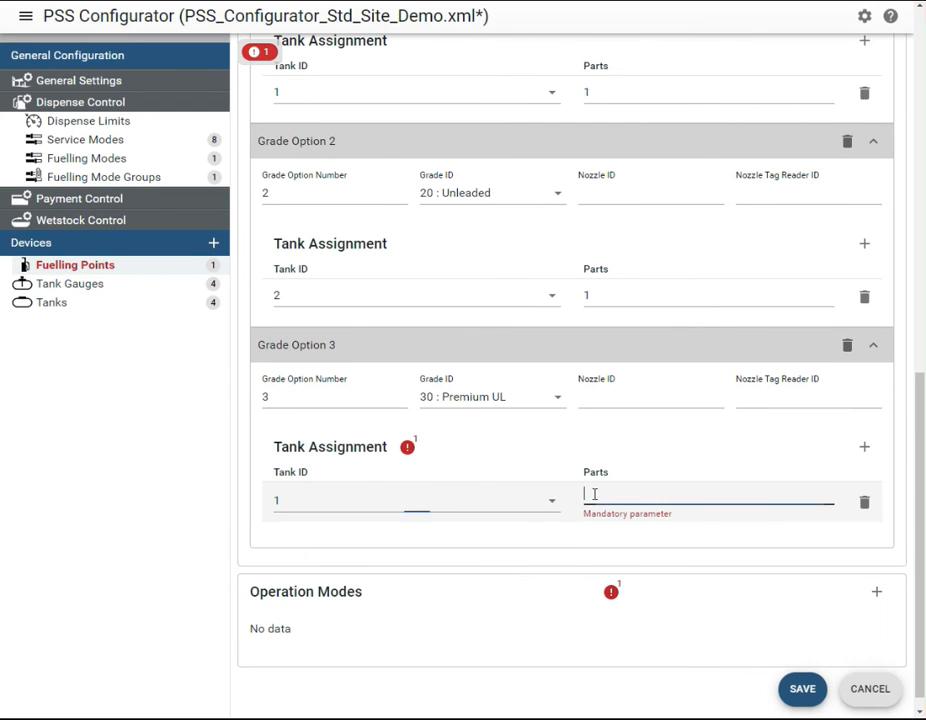
pyautogui.click(864, 446)
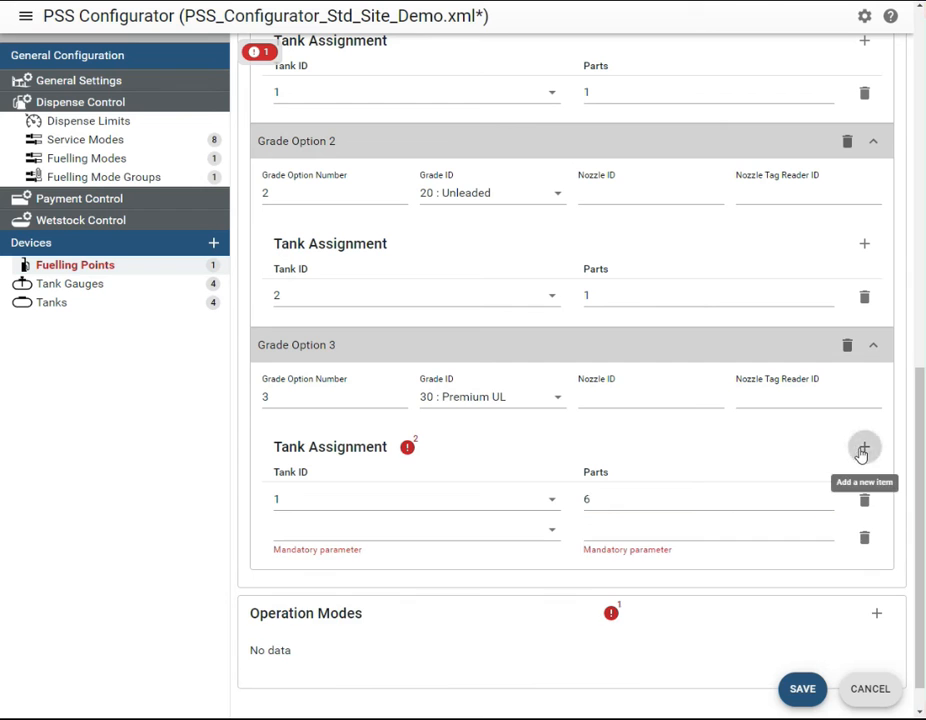
pyautogui.click(553, 536)
pyautogui.click(544, 579)
pyautogui.click(620, 530)
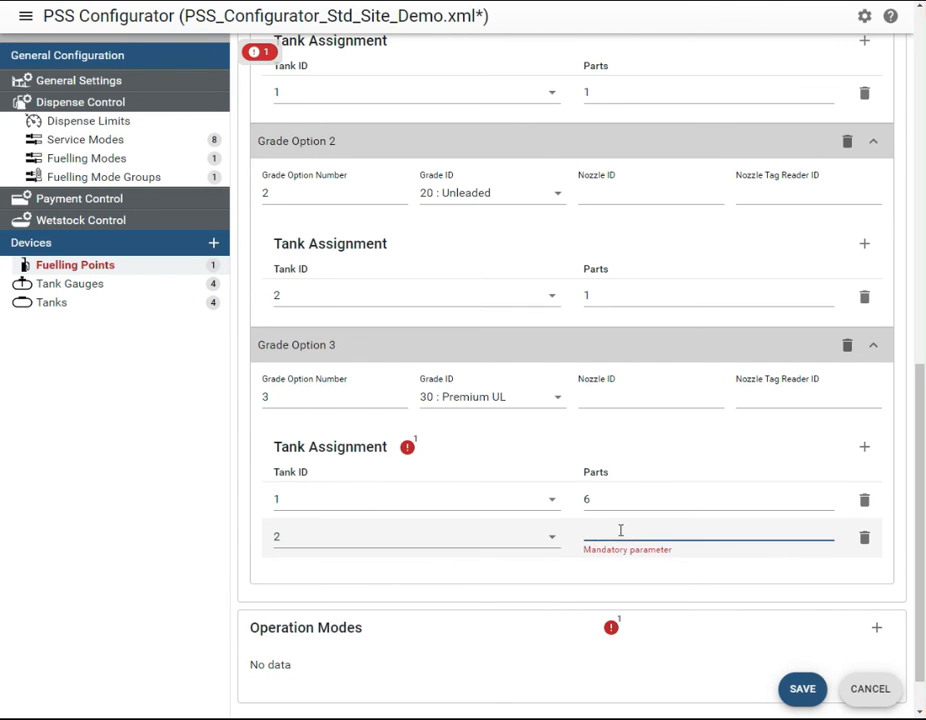
# Add an operation mode with Operation Mode ID 1 and the name Day to fuelling point 1
pyautogui.scroll(-1, 884, 555)
pyautogui.click(878, 577)
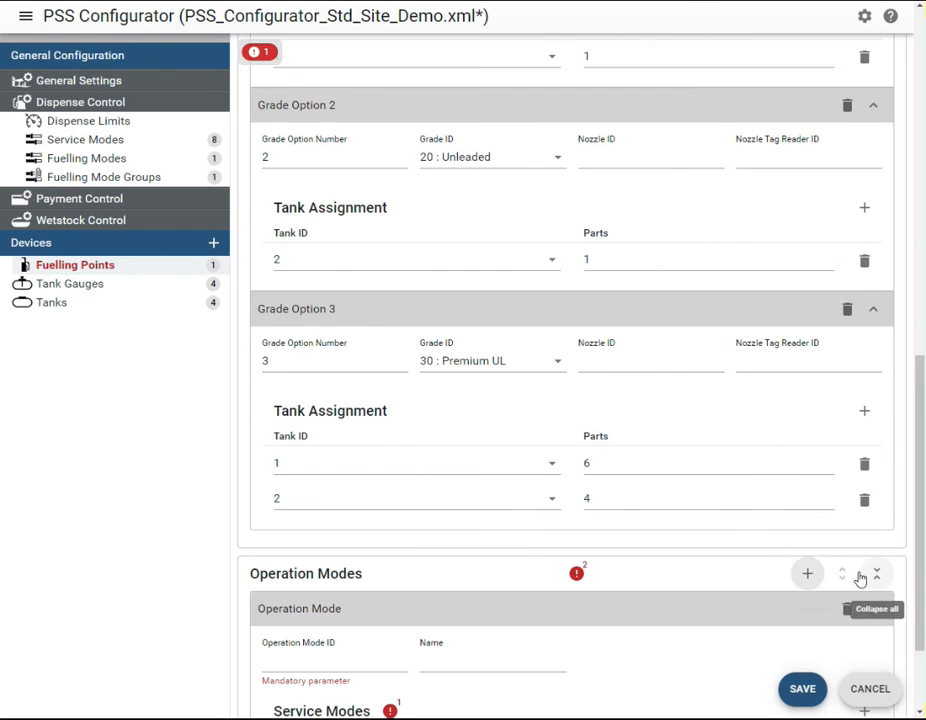
pyautogui.scroll(-4, 918, 604)
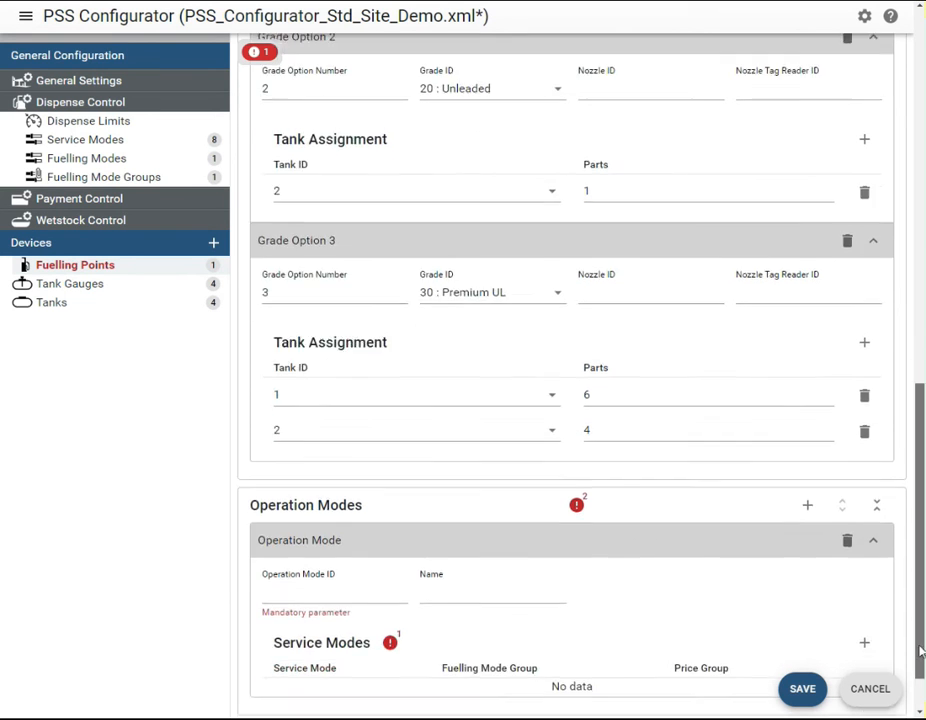
pyautogui.click(315, 531)
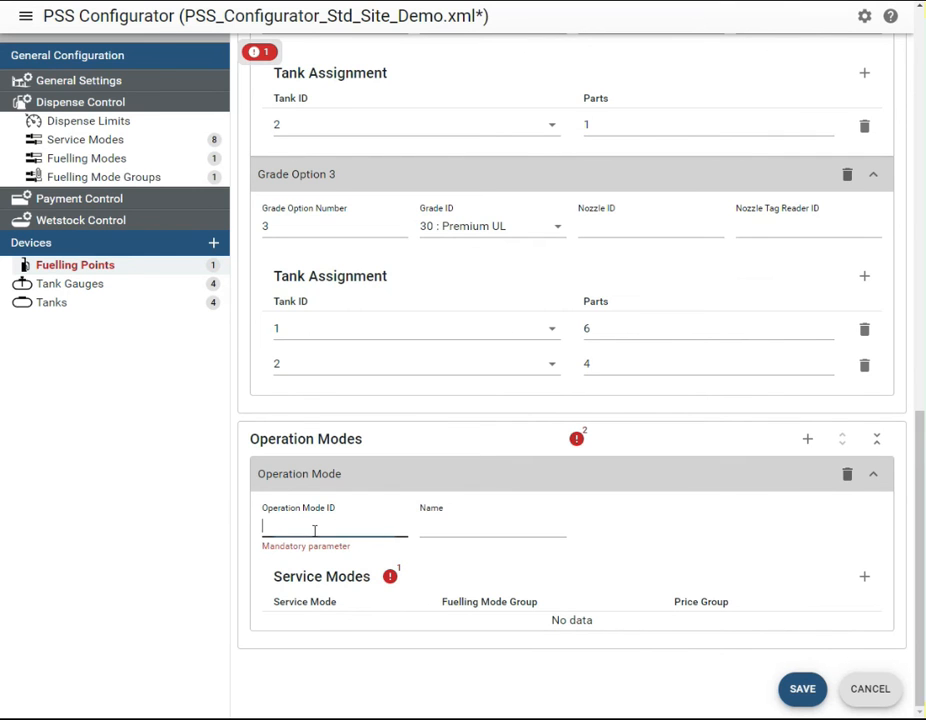
pyautogui.click(421, 526)
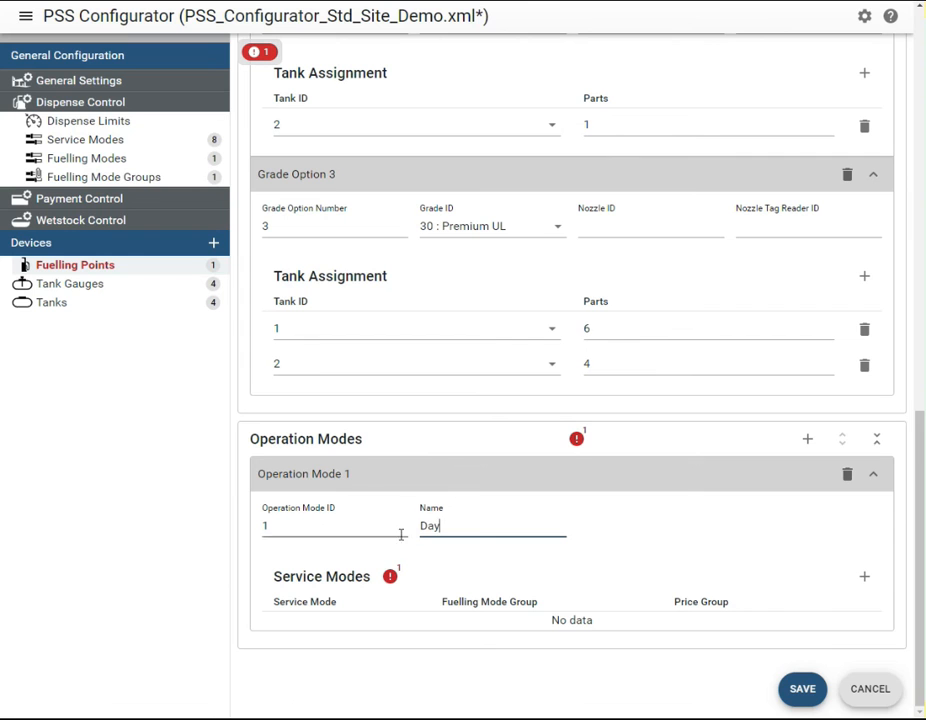
# Add service mode 11 with fuelling mode group 1 and price group 1 to the Day operation mode, and save the fuelling point
pyautogui.click(864, 577)
pyautogui.click(450, 626)
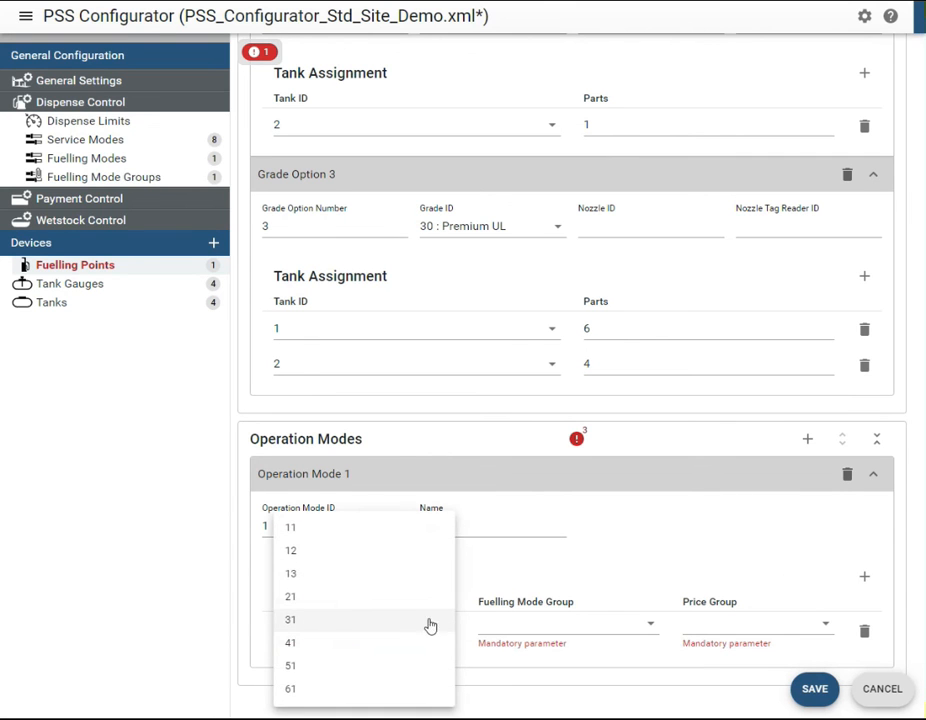
pyautogui.click(410, 532)
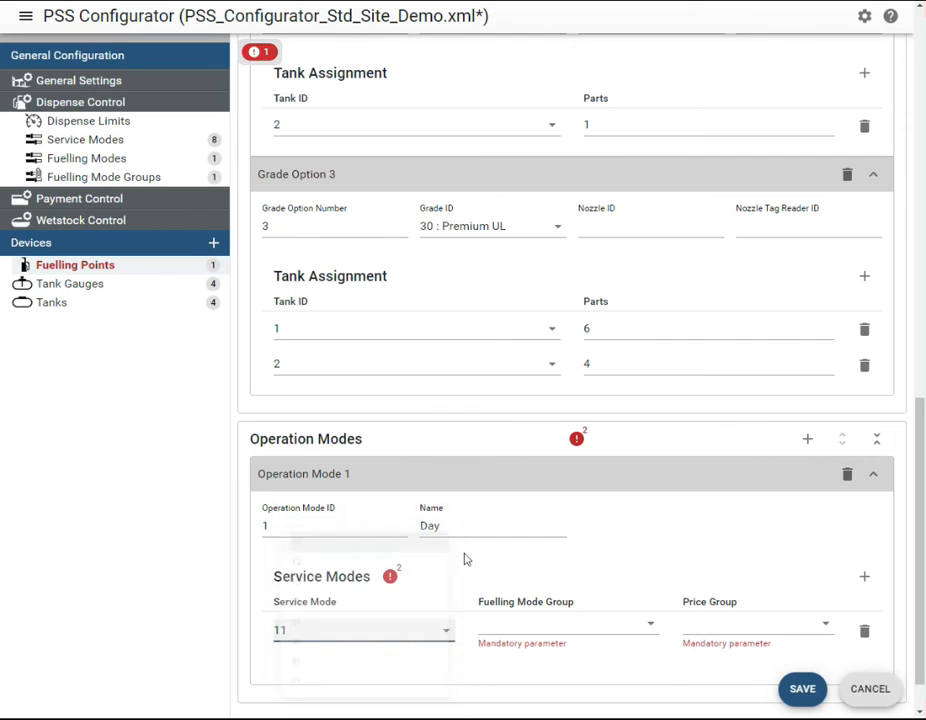
pyautogui.click(575, 630)
pyautogui.click(573, 651)
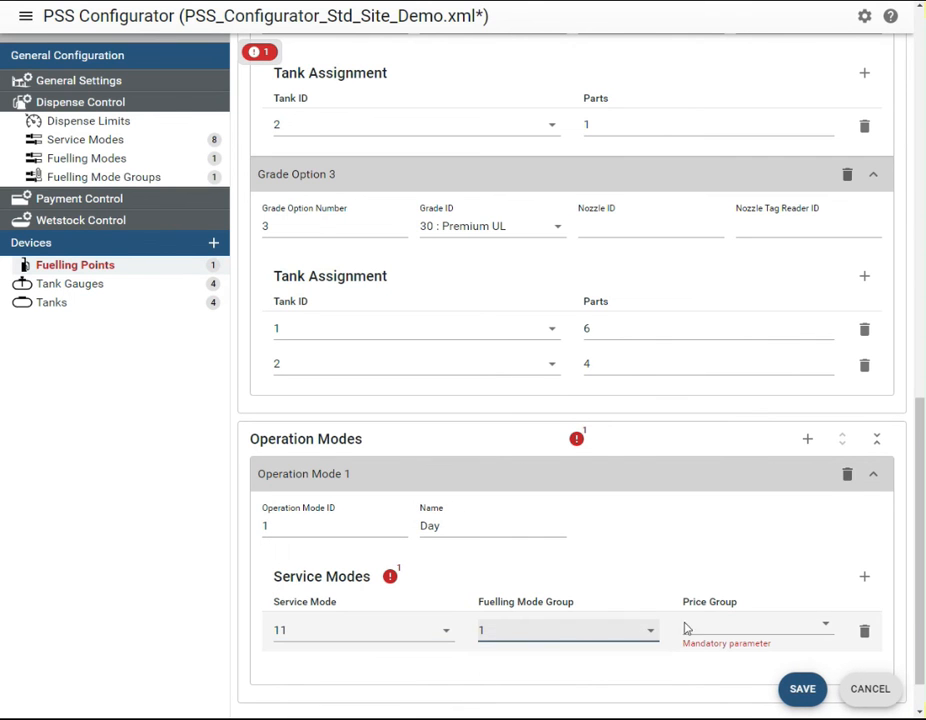
pyautogui.click(698, 626)
pyautogui.click(702, 652)
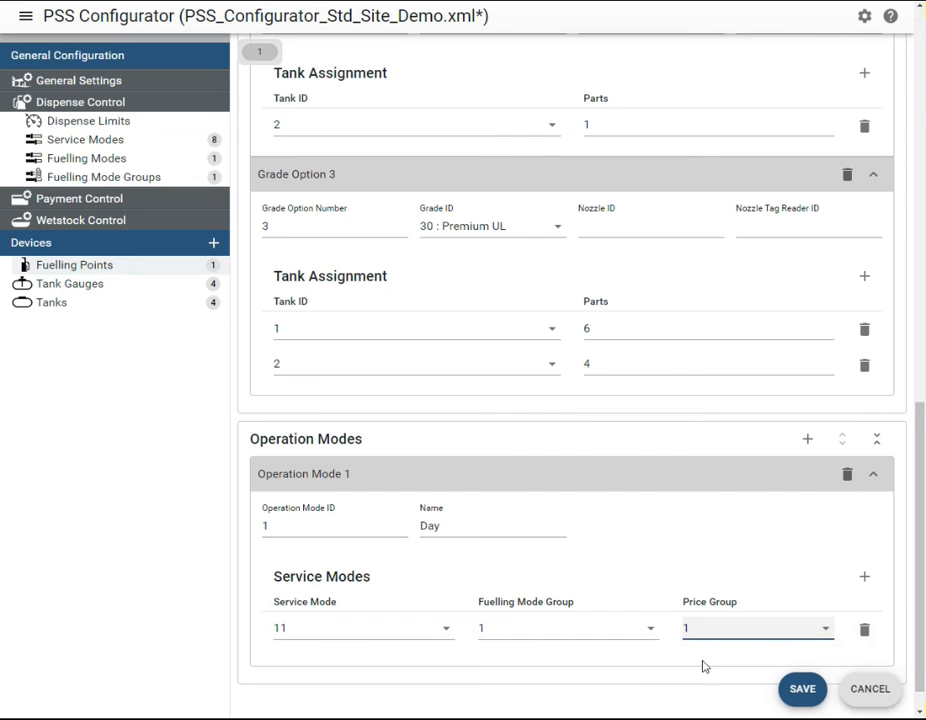
pyautogui.click(802, 689)
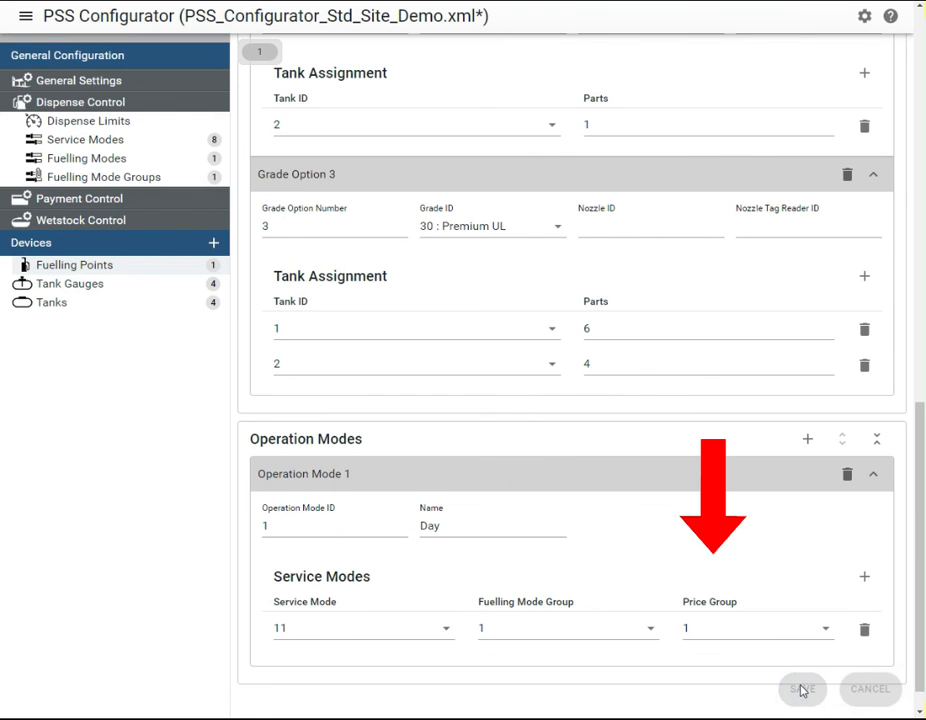
# Add a second fuelling point with Fuelling Point ID 2, PSS port 13, device sub-address 0 and physical address 2
pyautogui.moveTo(921, 594); pyautogui.dragTo(907, 186)
pyautogui.click(818, 60)
pyautogui.click(366, 181)
pyautogui.write('2')
pyautogui.click(503, 184)
pyautogui.click(510, 257)
pyautogui.click(715, 184)
pyautogui.write('0')
pyautogui.click(385, 294)
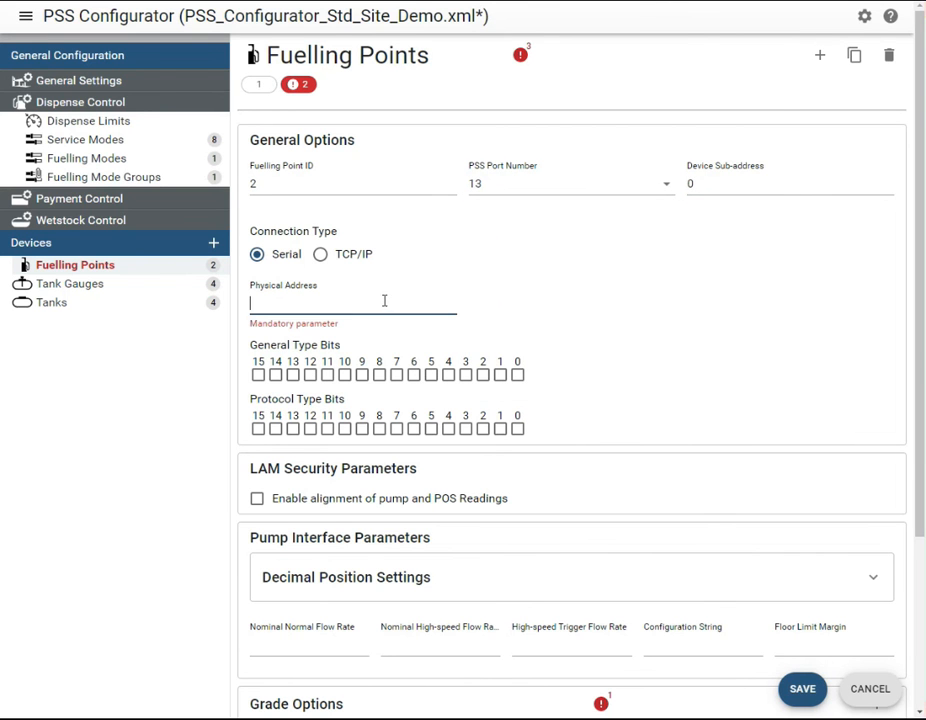
pyautogui.write('2')
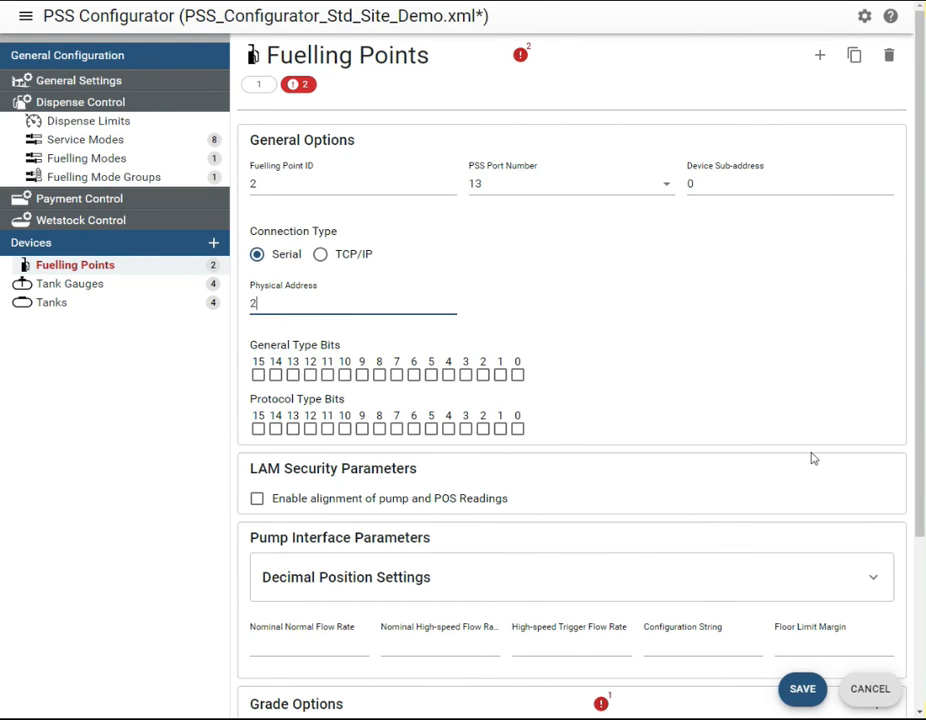
# Add grade option 1 with Grade ID 20 : Unleaded to fuelling point 2
pyautogui.scroll(-3, 590, 440)
pyautogui.click(874, 473)
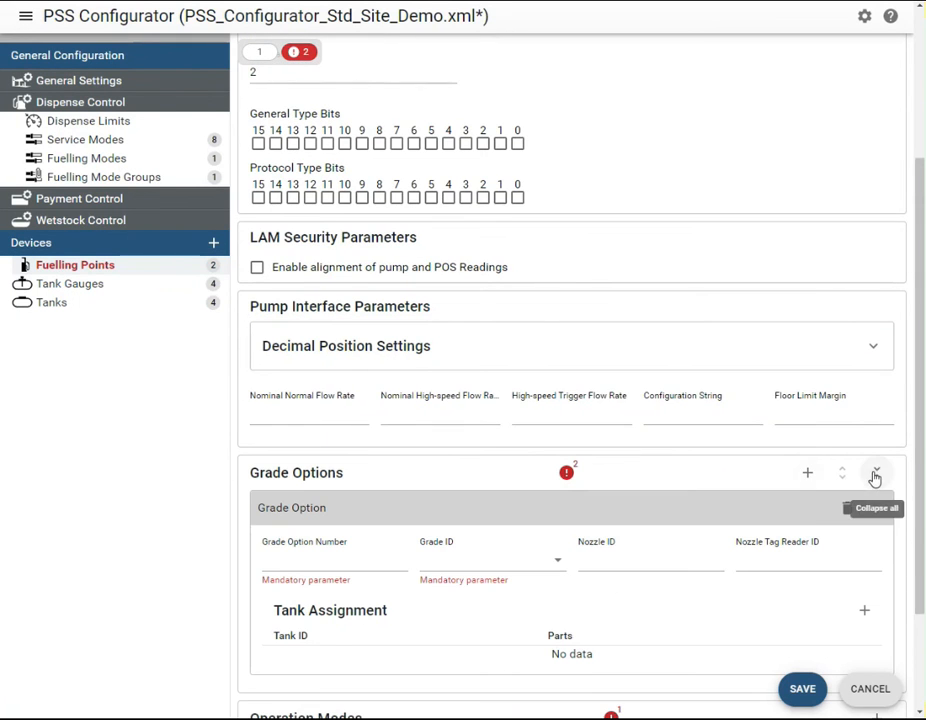
pyautogui.moveTo(919, 536); pyautogui.dragTo(919, 640)
pyautogui.click(329, 416)
pyautogui.write('1')
pyautogui.click(436, 413)
pyautogui.click(446, 466)
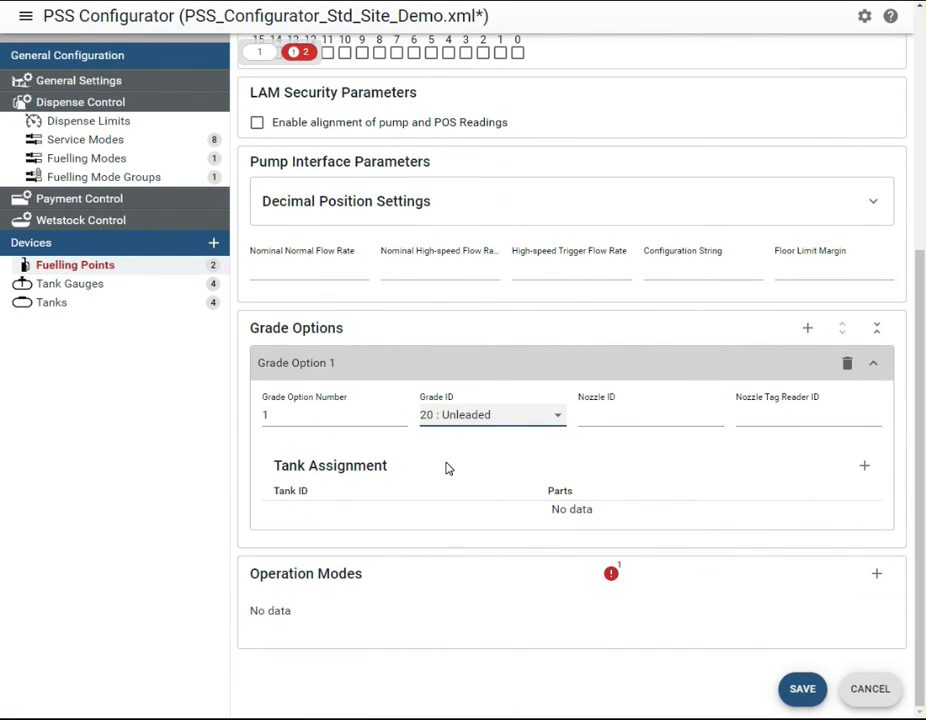
# Assign tank 2 with 1 part to grade option 1 of fuelling point 2
pyautogui.click(856, 472)
pyautogui.click(550, 518)
pyautogui.click(535, 565)
pyautogui.click(625, 514)
pyautogui.write('1')
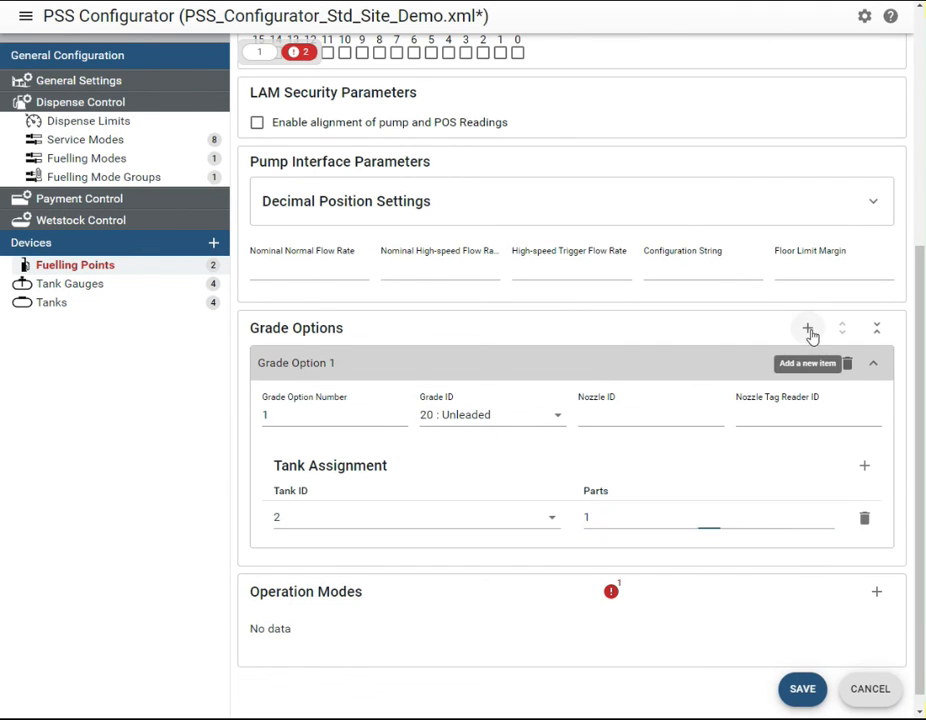
# Add grade option 2 with Grade ID 40 : Diesel to fuelling point 2
pyautogui.click(808, 329)
pyautogui.moveTo(917, 414); pyautogui.dragTo(921, 568)
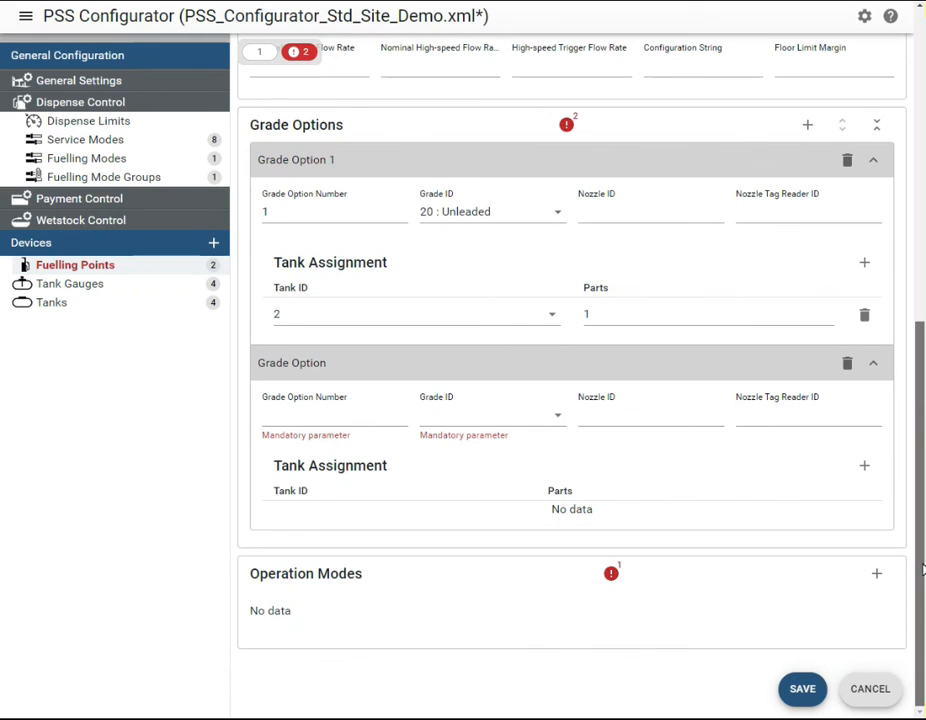
pyautogui.click(291, 415)
pyautogui.write('2')
pyautogui.click(444, 415)
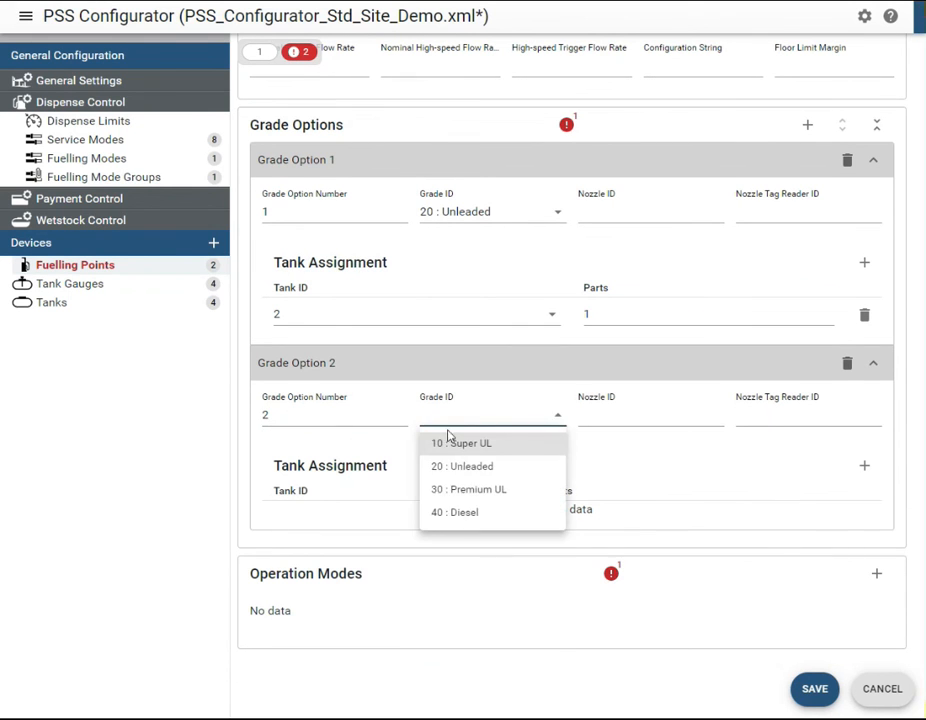
pyautogui.click(475, 512)
# Assign tank 3 with 1 part to the Diesel grade option of fuelling point 2
pyautogui.click(866, 470)
pyautogui.click(554, 514)
pyautogui.click(521, 583)
pyautogui.click(612, 513)
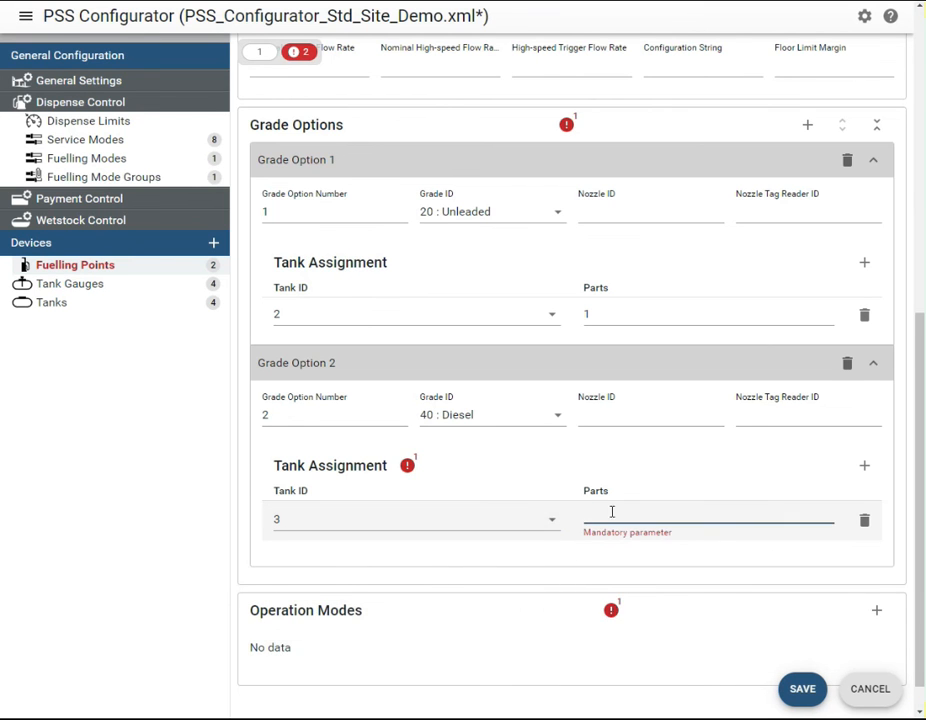
pyautogui.write('1')
# Add an operation mode with Operation Mode ID 1 and the name Day to fuelling point 2
pyautogui.scroll(-1, 920, 548)
pyautogui.click(878, 576)
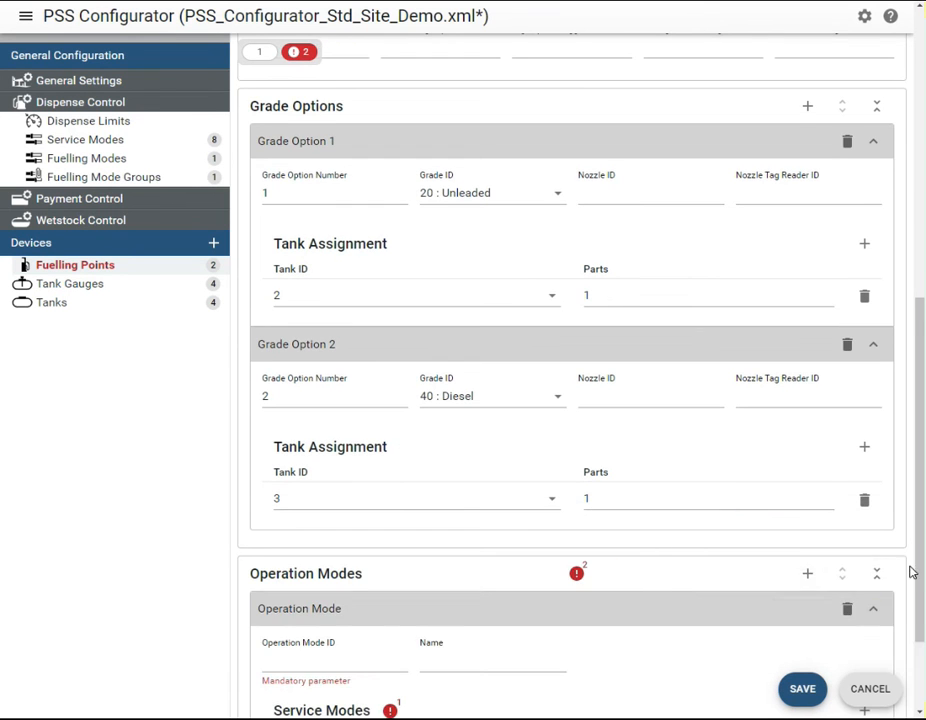
pyautogui.scroll(-2, 905, 572)
pyautogui.click(335, 530)
pyautogui.write('1')
pyautogui.click(446, 528)
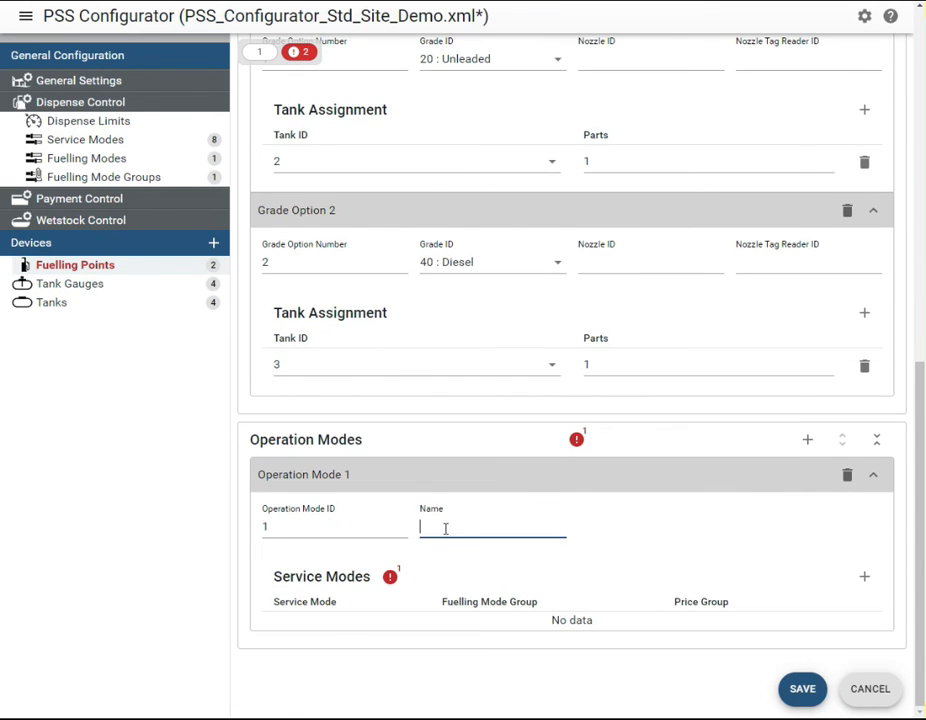
# Add service mode 11 with fuelling mode group 1 and price group 1 to fuelling point 2's Day operation mode, and save the fuelling point
pyautogui.click(864, 576)
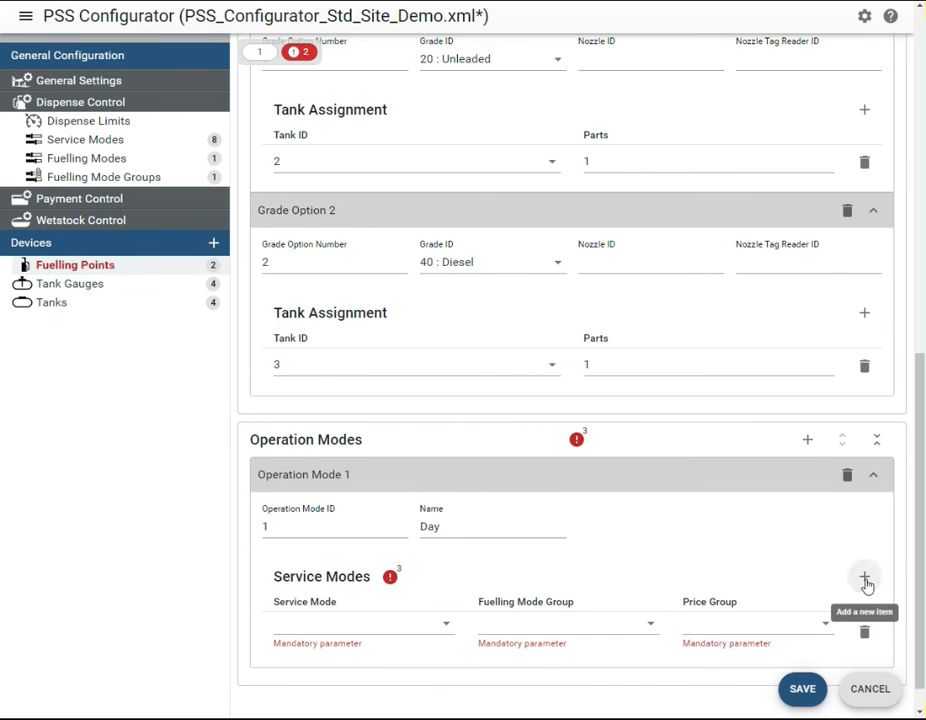
pyautogui.scroll(-1, 600, 595)
pyautogui.click(430, 588)
pyautogui.click(426, 527)
pyautogui.click(520, 593)
pyautogui.click(511, 616)
pyautogui.click(695, 591)
pyautogui.click(695, 620)
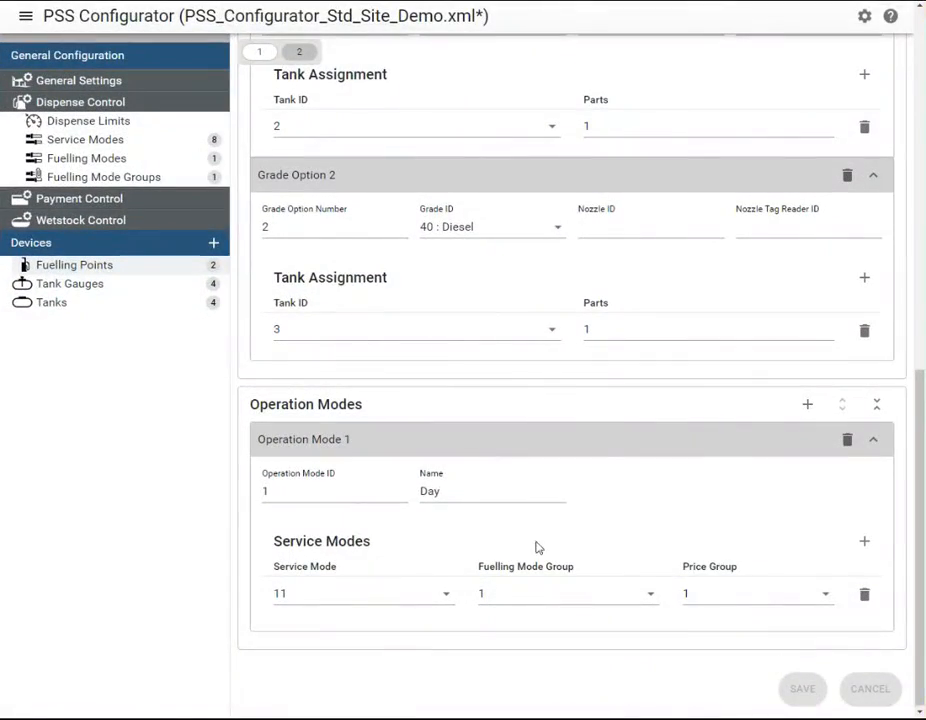
# Open the commands for saving the configuration to file or sending it to the PSS
pyautogui.click(26, 17)
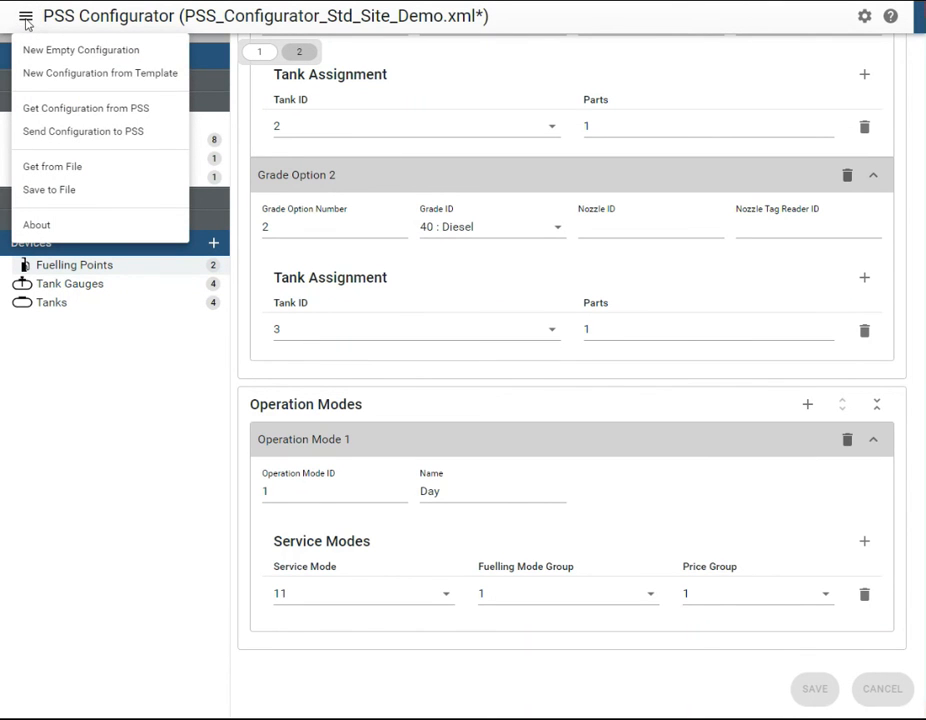